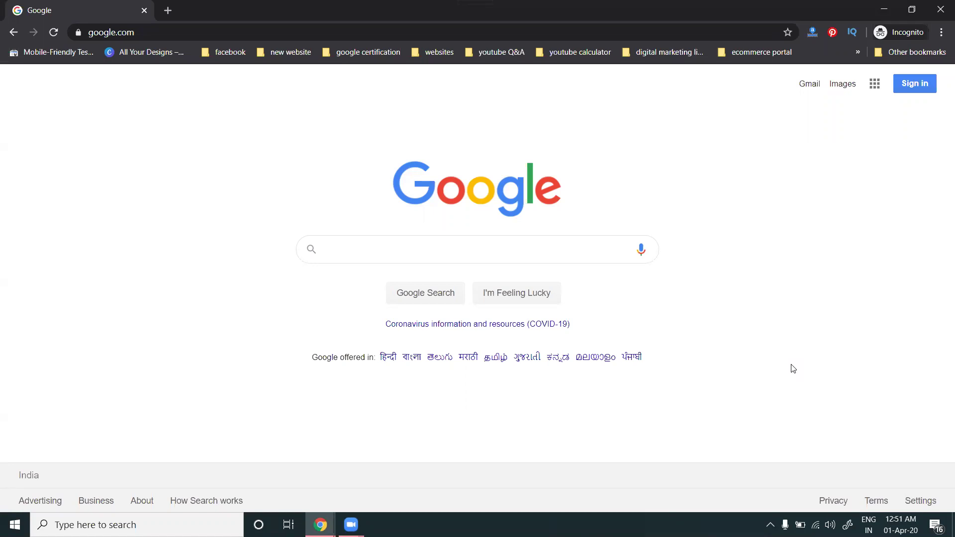
Step: Open hatchful.shopify.com in a new incognito Chrome tab
left_click(164, 11)
type("https://hatchful.shopify.com/")
key("Return")
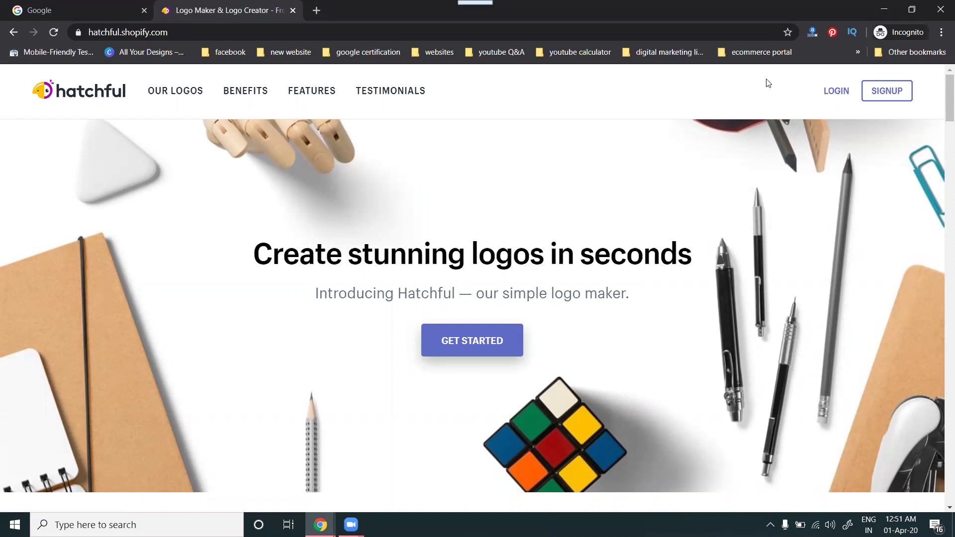
Step: Bring the incognito Hatchful window back and start the Hatchful sign-up
left_click(878, 15)
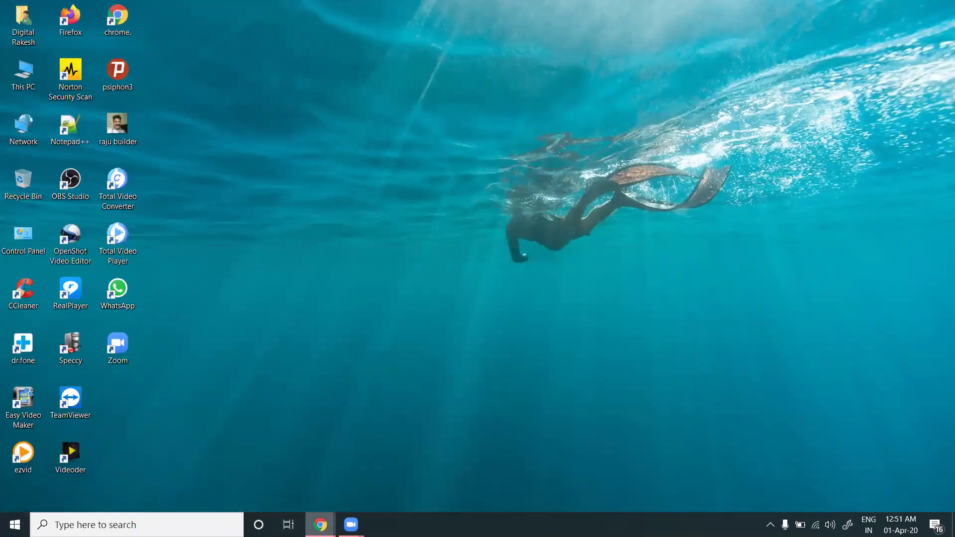
mouse_move(320, 525)
left_click(386, 469)
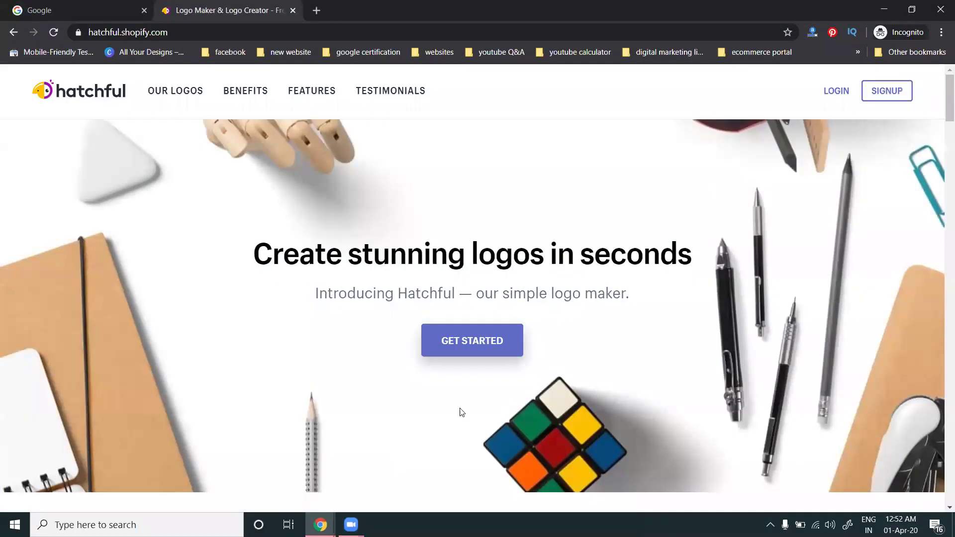
left_click(890, 92)
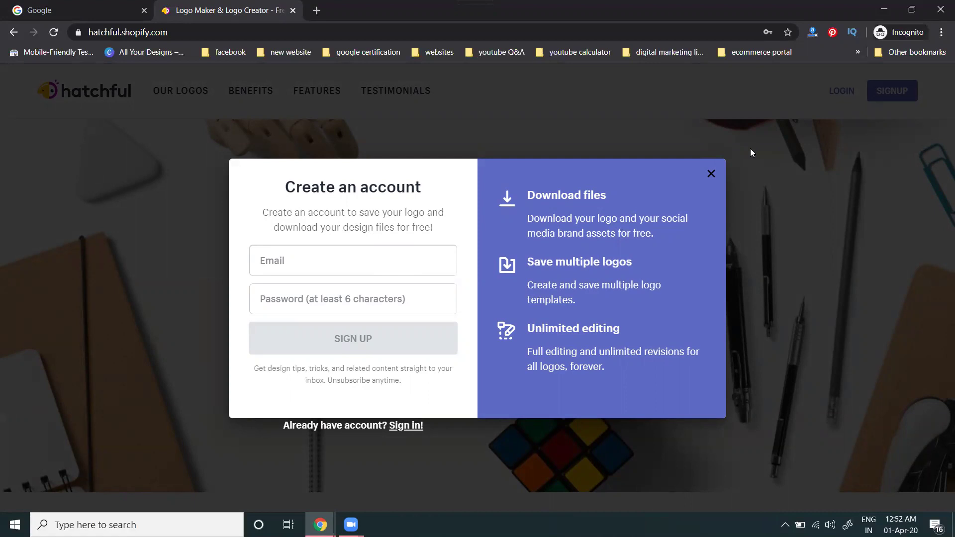
Step: Switch to the signed-in Chrome window's Hatchful tab and open the account menu
left_click(883, 10)
mouse_move(320, 525)
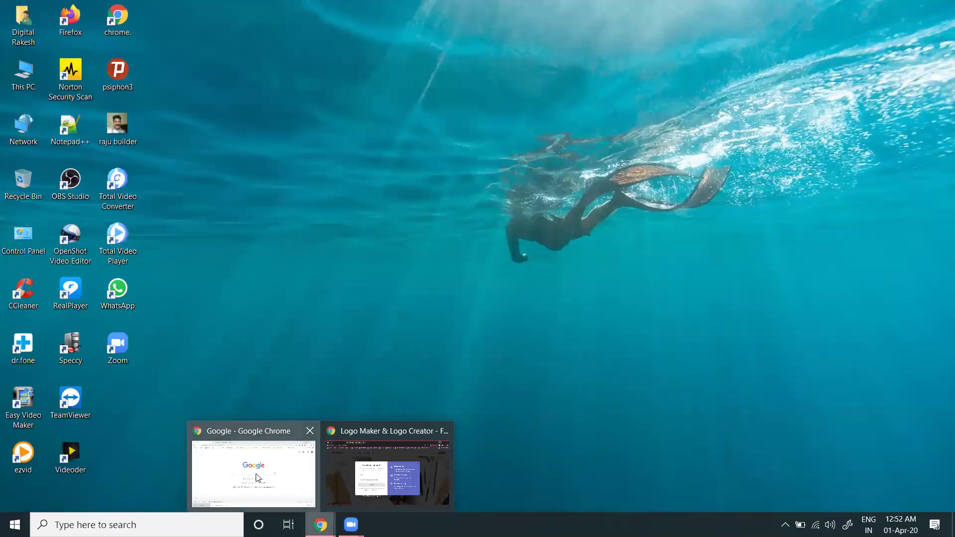
left_click(278, 490)
left_click(223, 6)
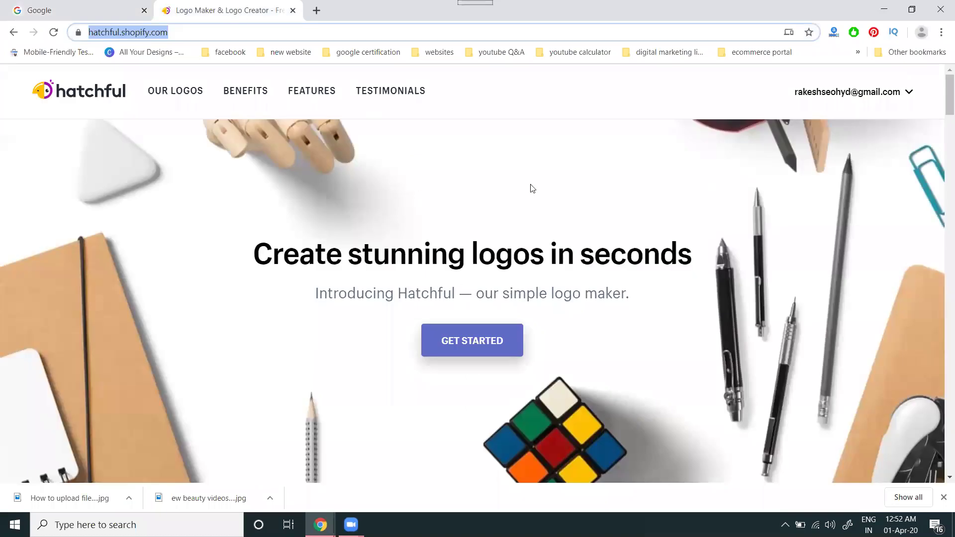
left_click(910, 92)
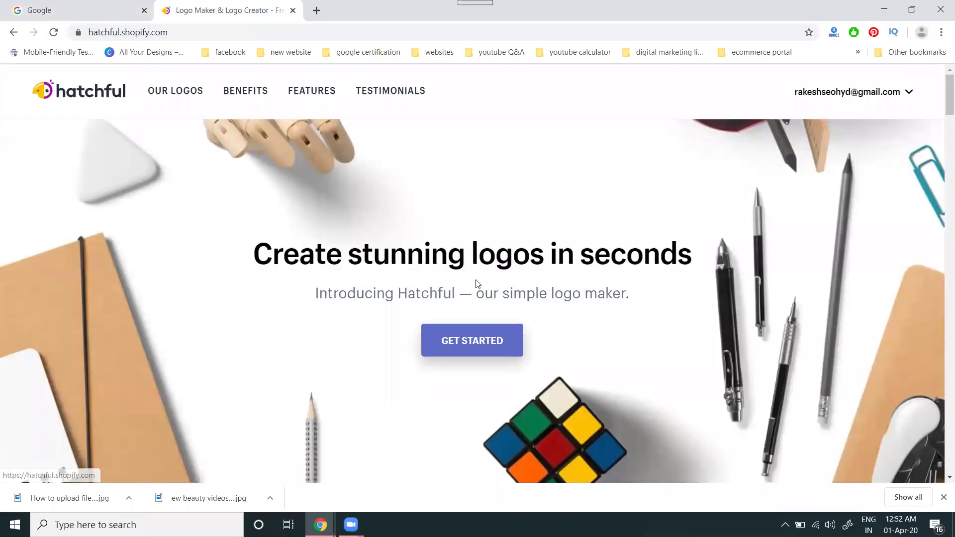
Step: Start the logo questionnaire and choose Tech as the business space
left_click(508, 349)
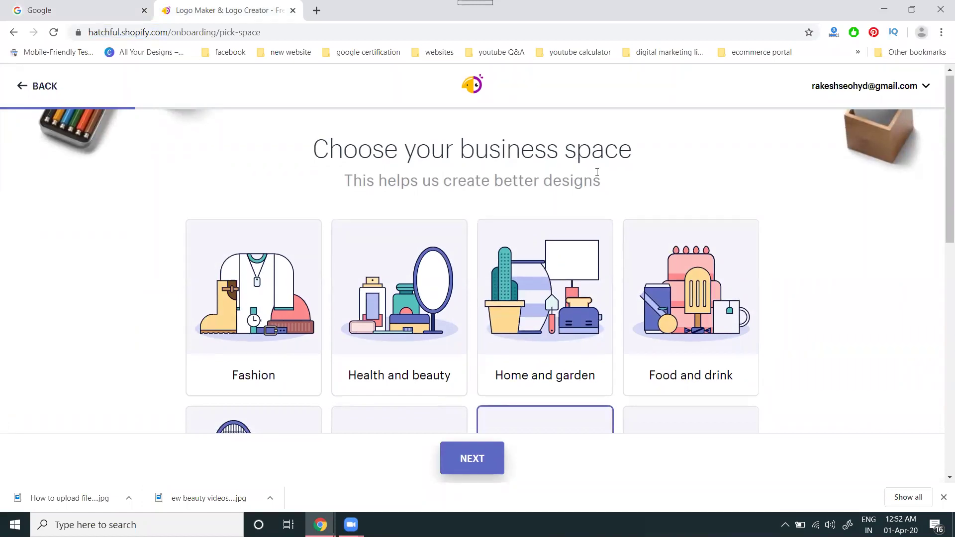
scroll(597, 177, "down", 2)
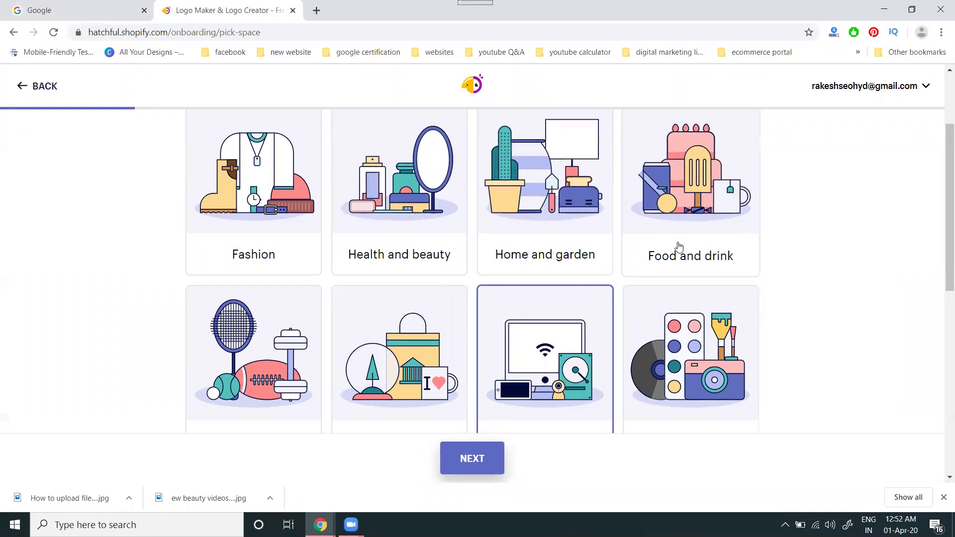
scroll(677, 251, "down", 2)
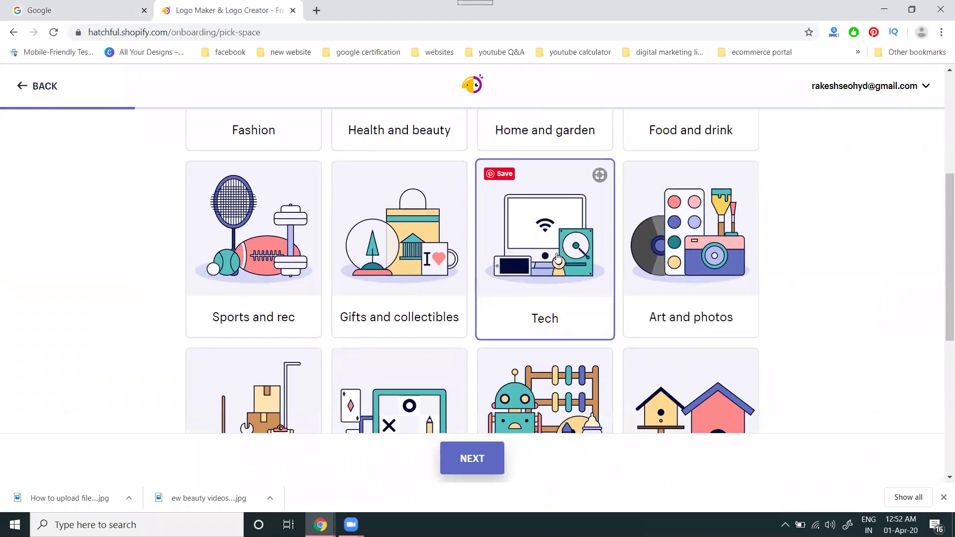
scroll(557, 257, "down", 3)
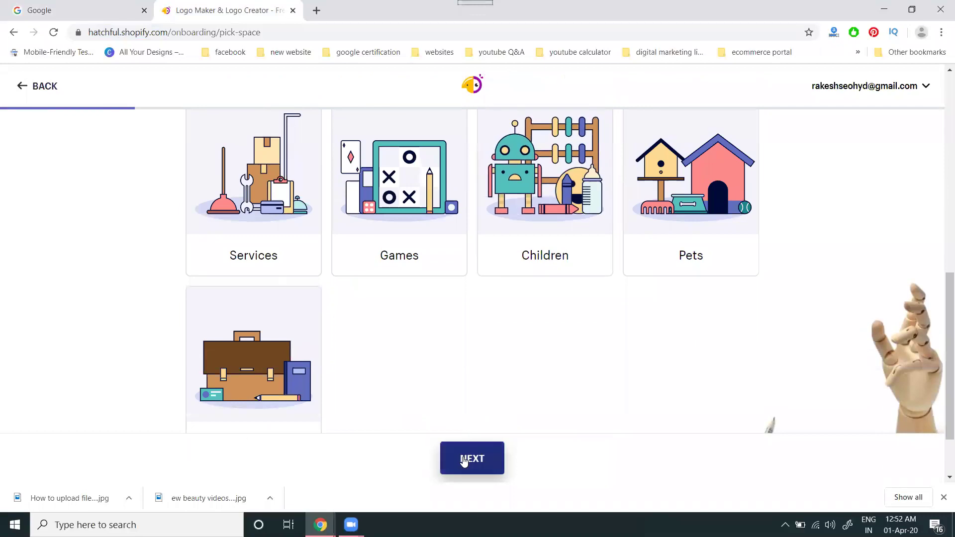
left_click(473, 458)
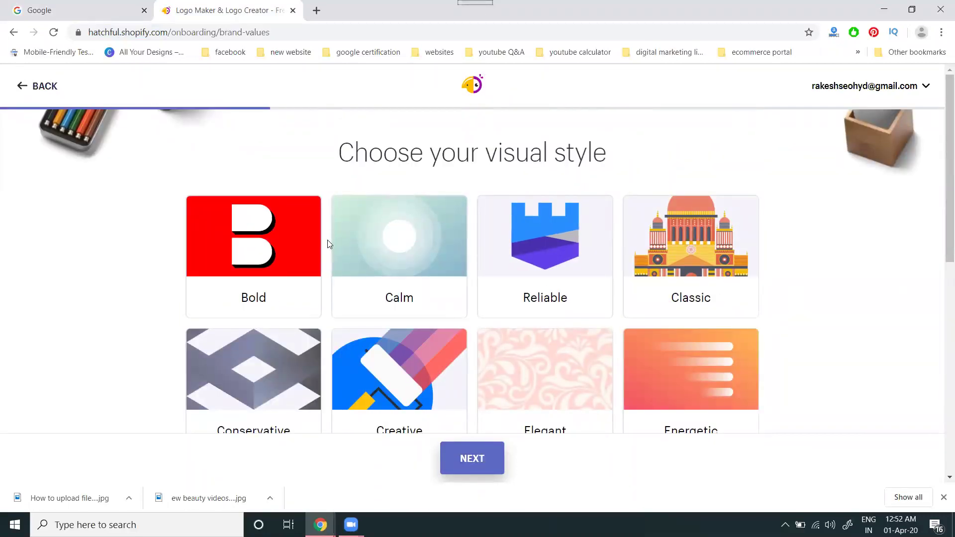
Step: Choose Modern and Strong as the visual styles and continue
scroll(327, 244, "down", 7)
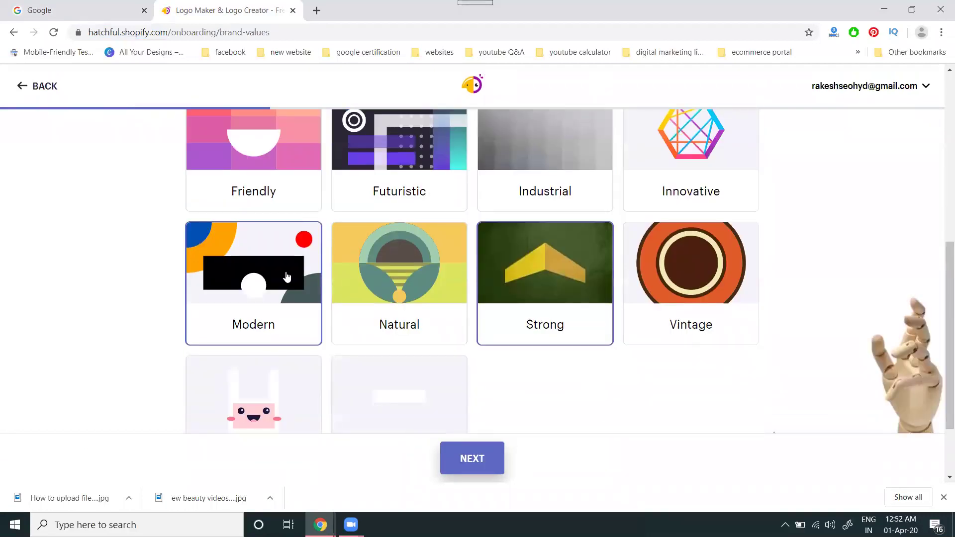
left_click(242, 297)
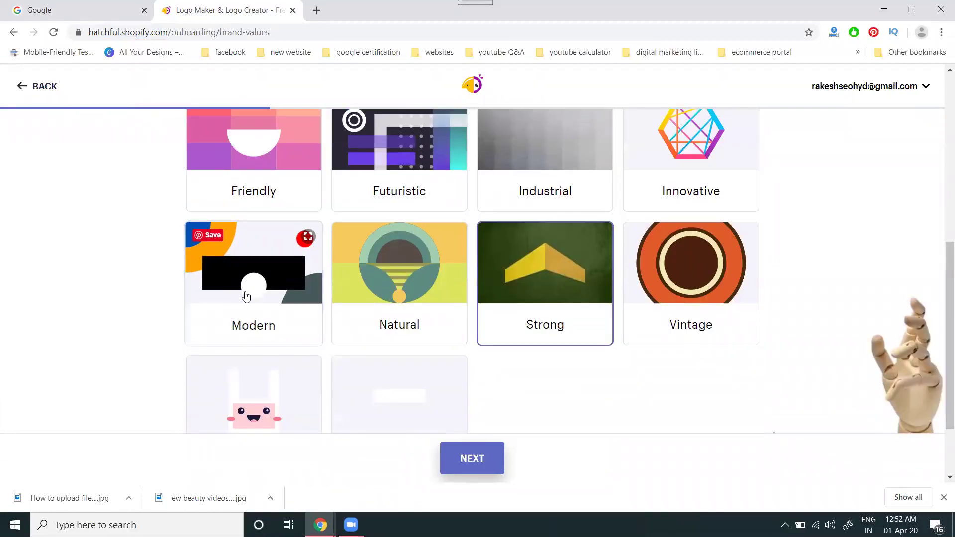
left_click(246, 297)
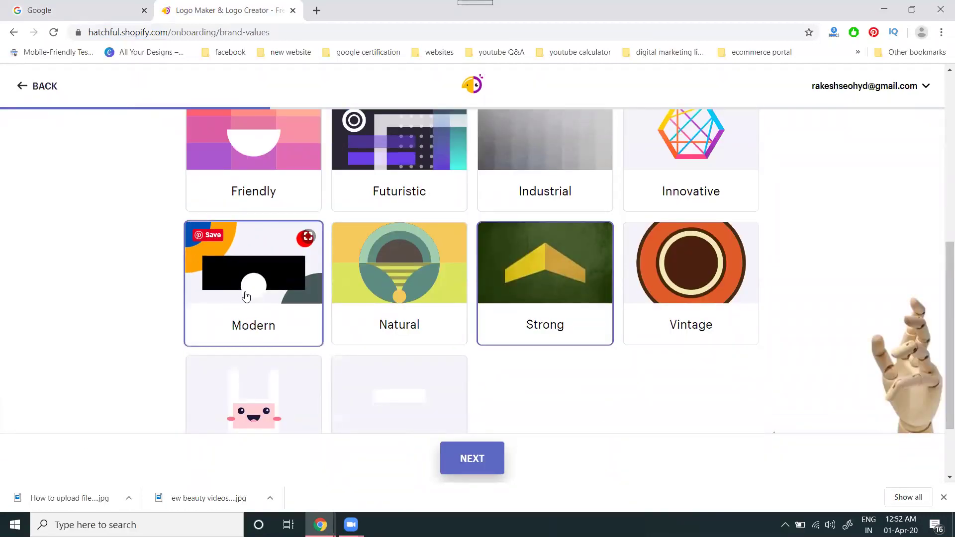
left_click(477, 457)
Step: Start typing 'Digital Rakesh' over the prefilled business name Skill 2 Digital
triple_click(342, 256)
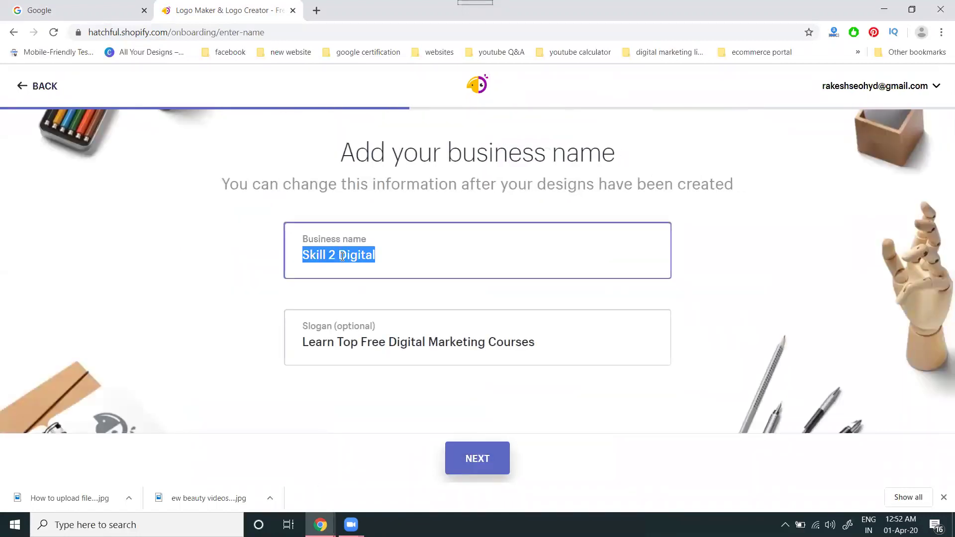
type("Digit")
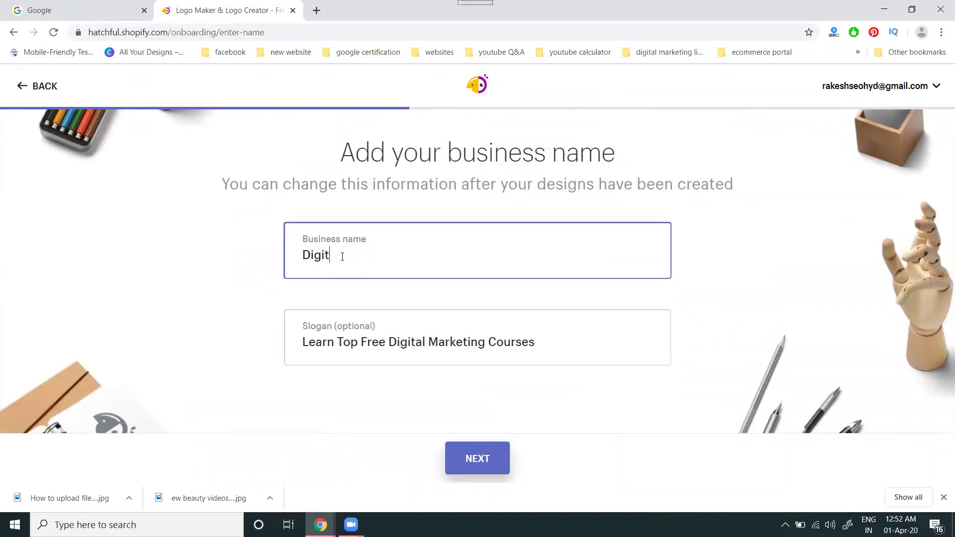
type("al Rakesh")
Step: Confirm the business name Digital Rakesh and look over the logo-usage options
left_click(486, 458)
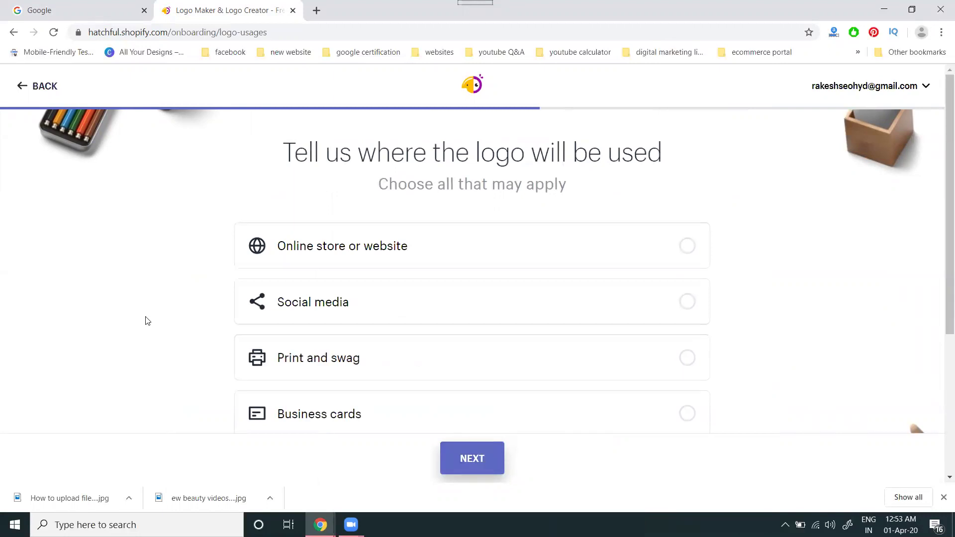
scroll(147, 321, "down", 1)
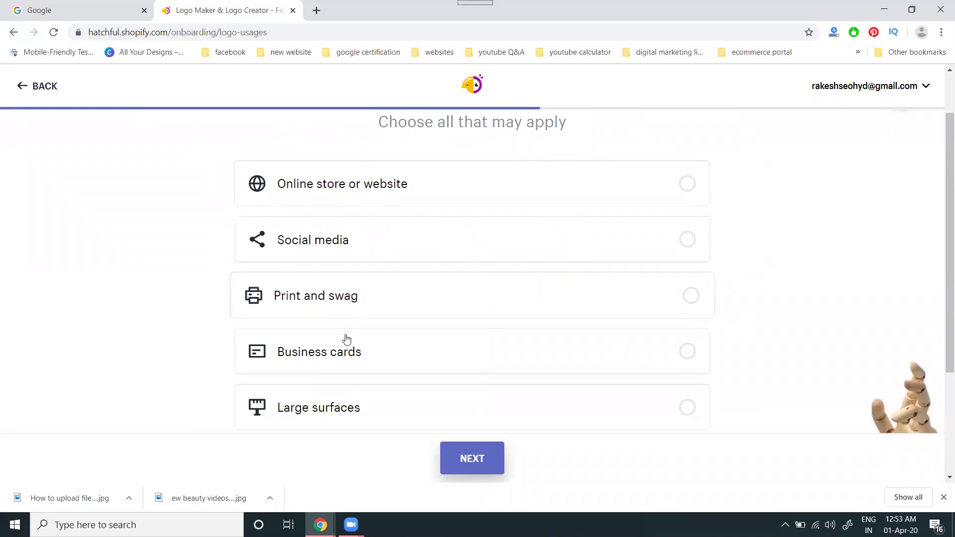
scroll(343, 338, "down", 1)
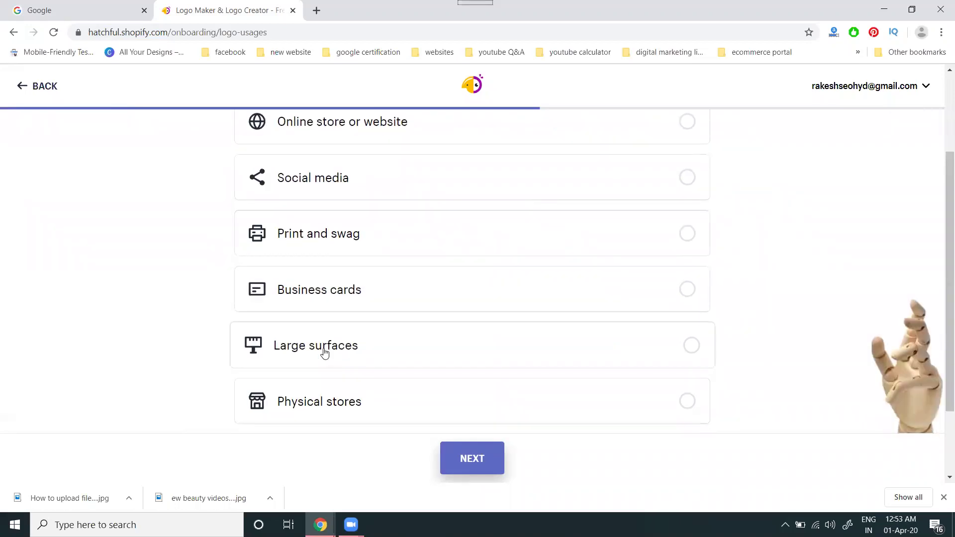
scroll(324, 352, "down", 2)
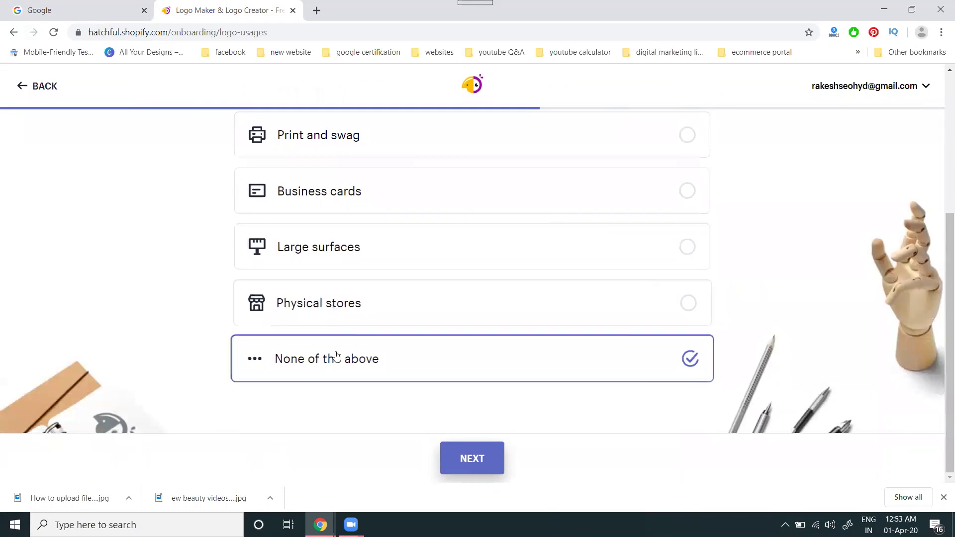
scroll(335, 366, "up", 2)
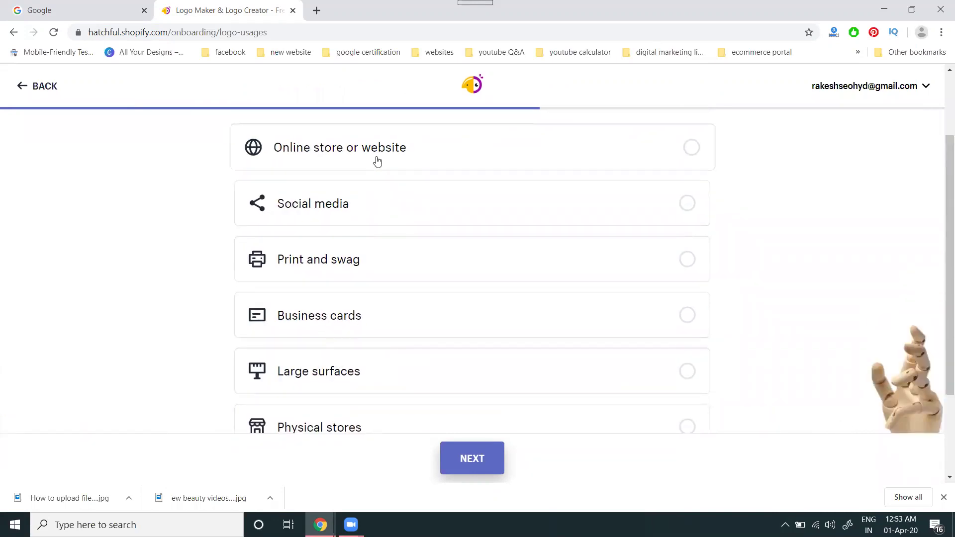
scroll(369, 362, "down", 1)
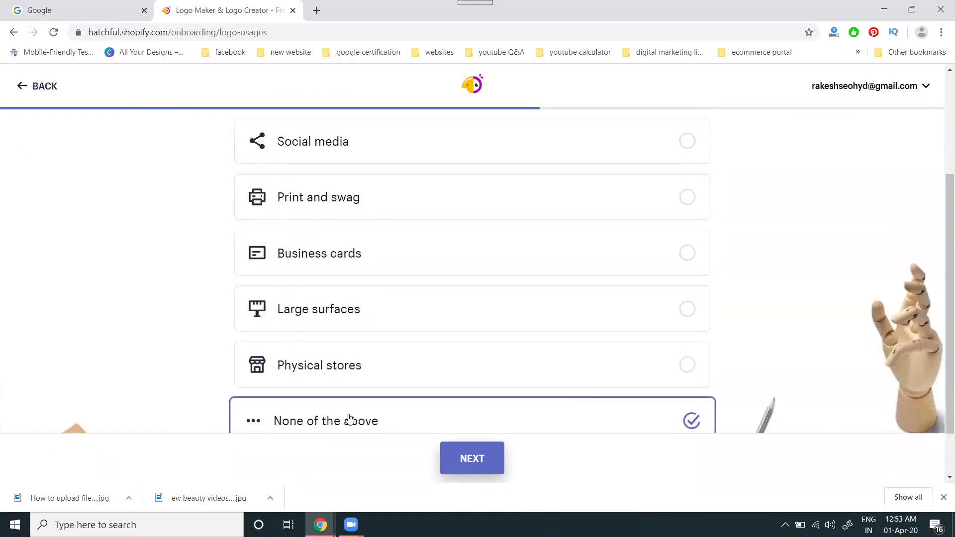
scroll(358, 417, "down", 1)
scroll(360, 363, "up", 3)
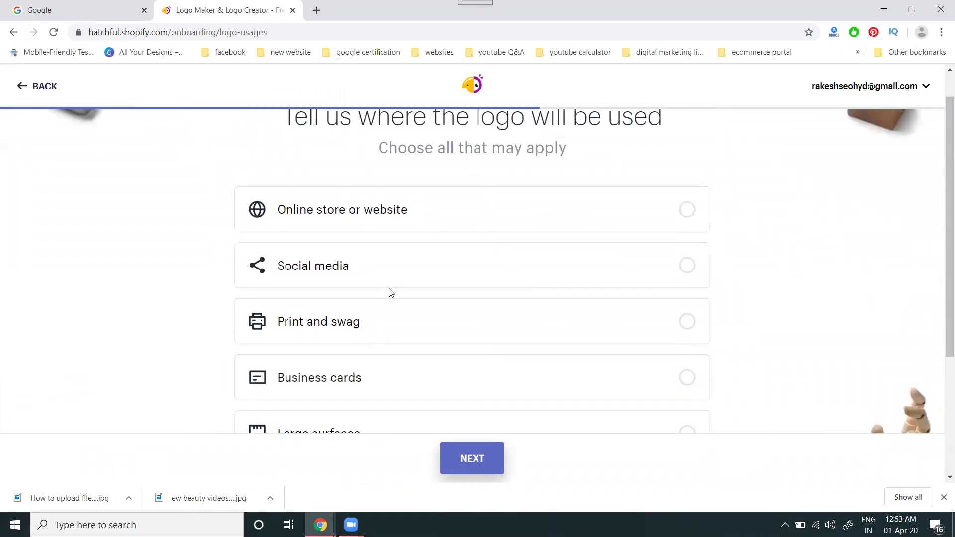
Step: Mark social media, large surfaces and physical stores as logo uses and continue
left_click(691, 266)
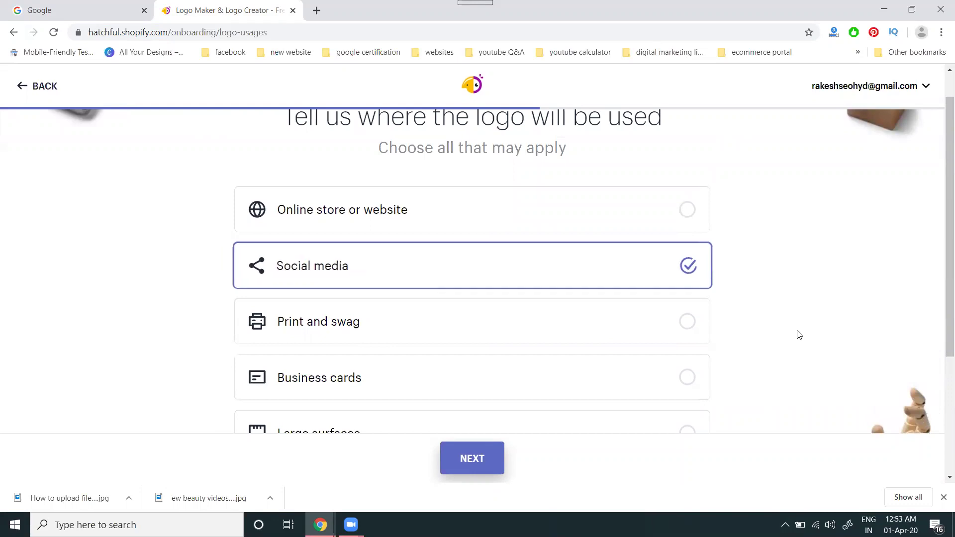
scroll(802, 338, "down", 3)
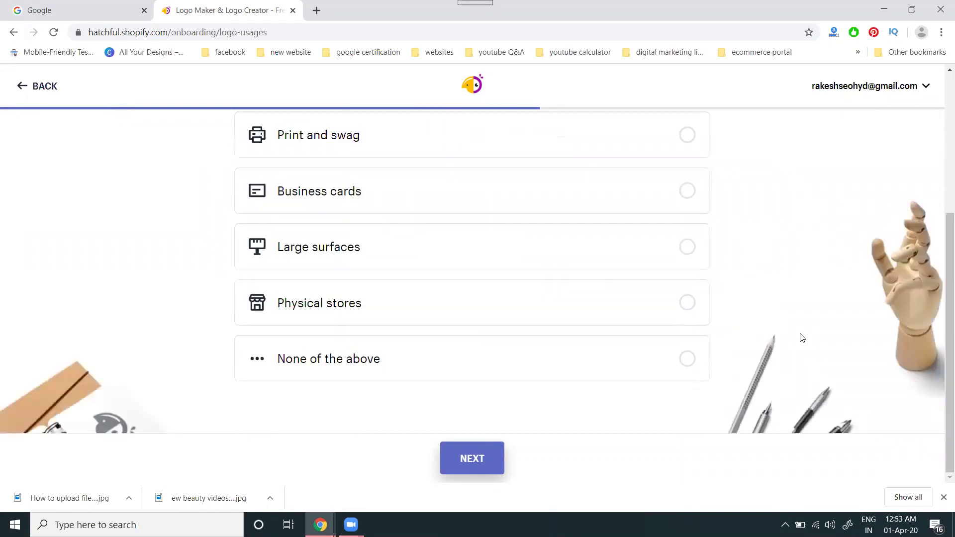
left_click(687, 360)
left_click(686, 309)
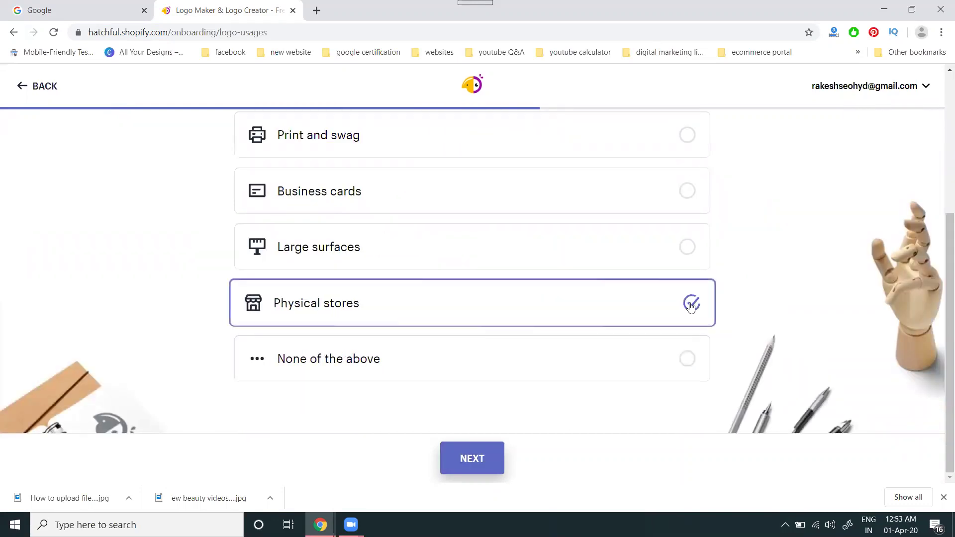
left_click(696, 245)
scroll(701, 301, "up", 3)
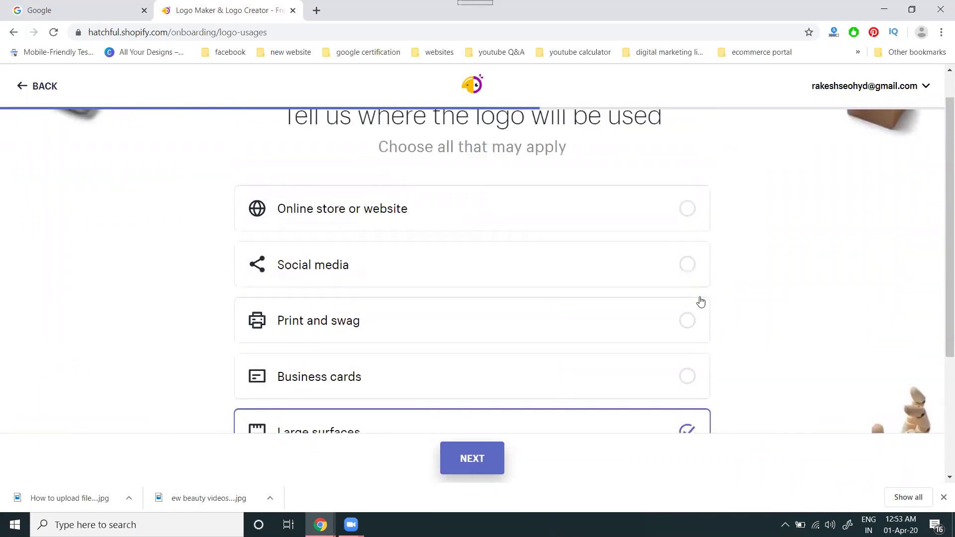
left_click(687, 265)
scroll(754, 298, "down", 1)
scroll(754, 300, "down", 2)
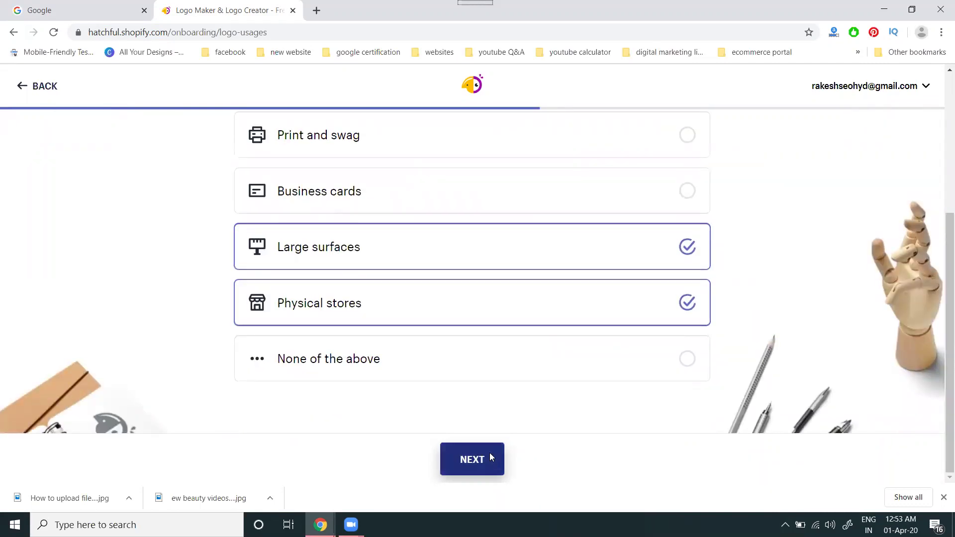
left_click(472, 458)
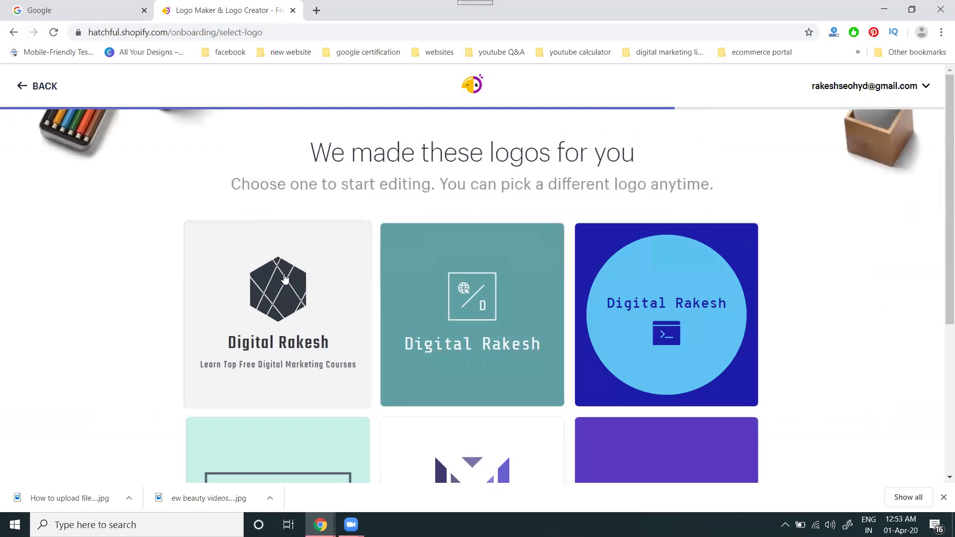
Step: Open the teal globe-in-circle logo in the editor, then choose to go back
scroll(577, 281, "down", 5)
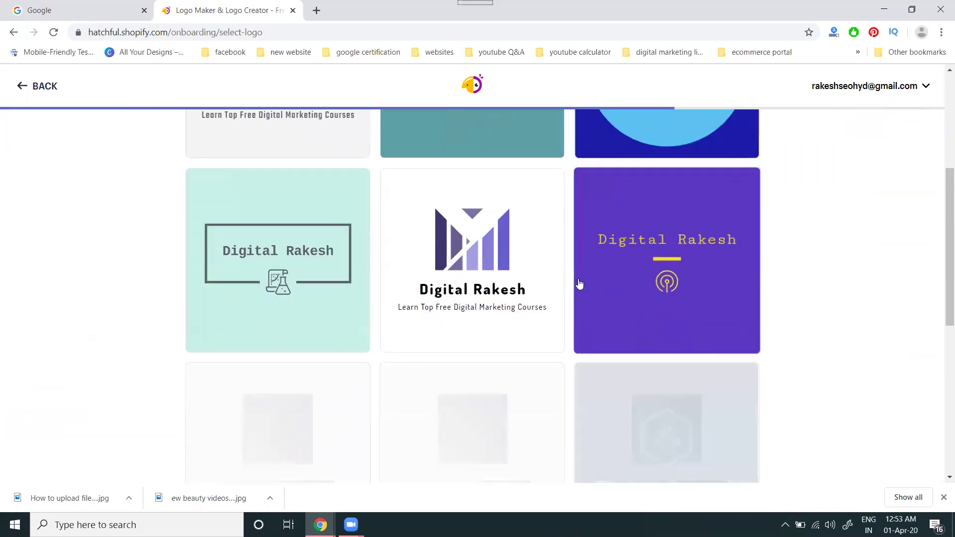
scroll(579, 283, "down", 6)
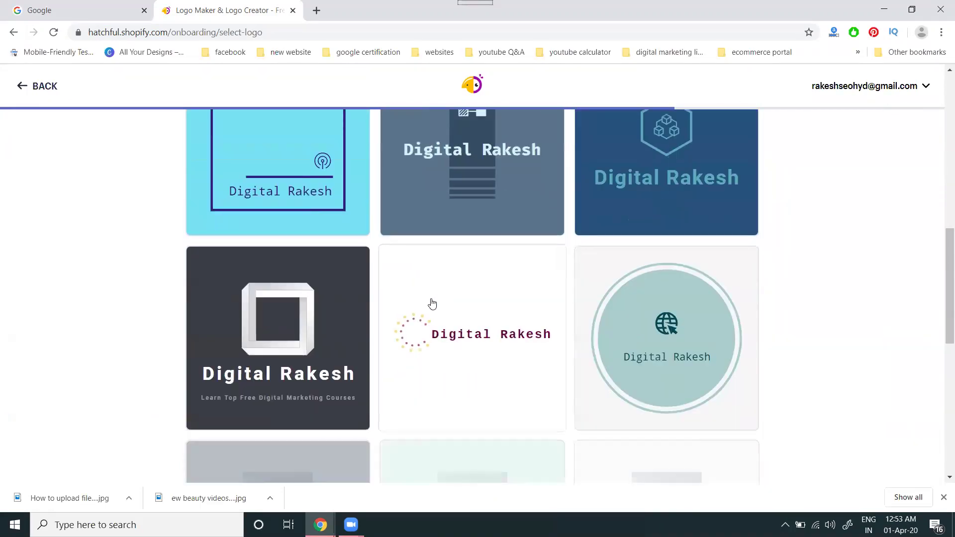
scroll(432, 303, "down", 2)
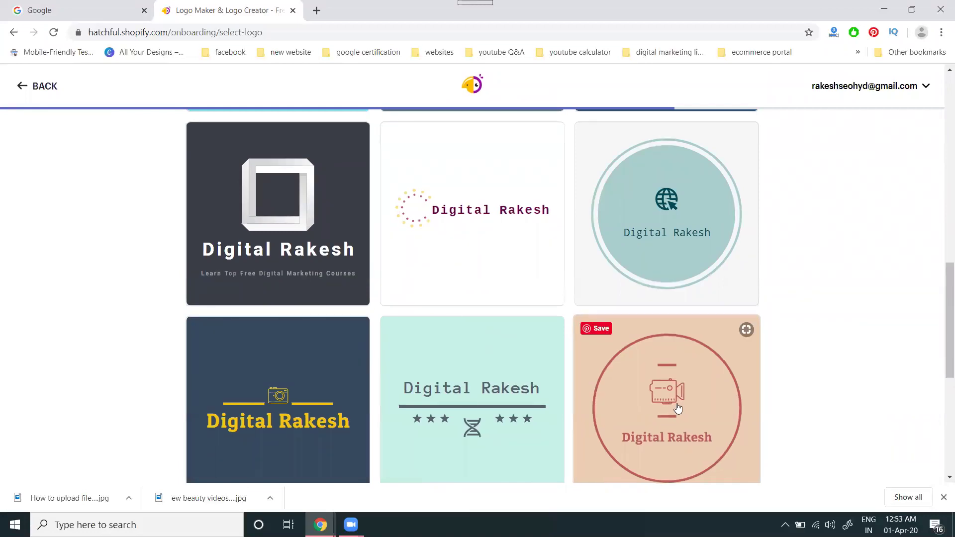
scroll(607, 375, "down", 5)
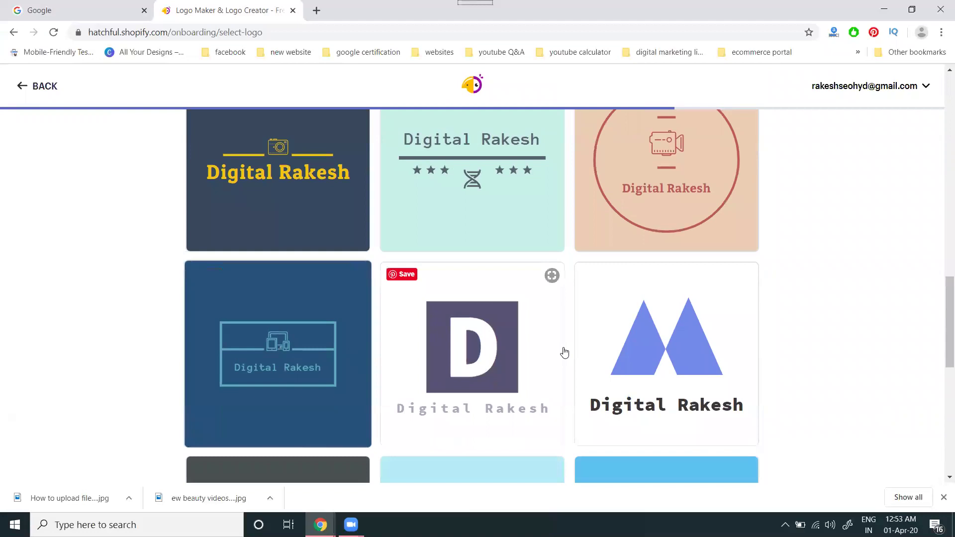
scroll(611, 352, "up", 5)
scroll(669, 360, "up", 1)
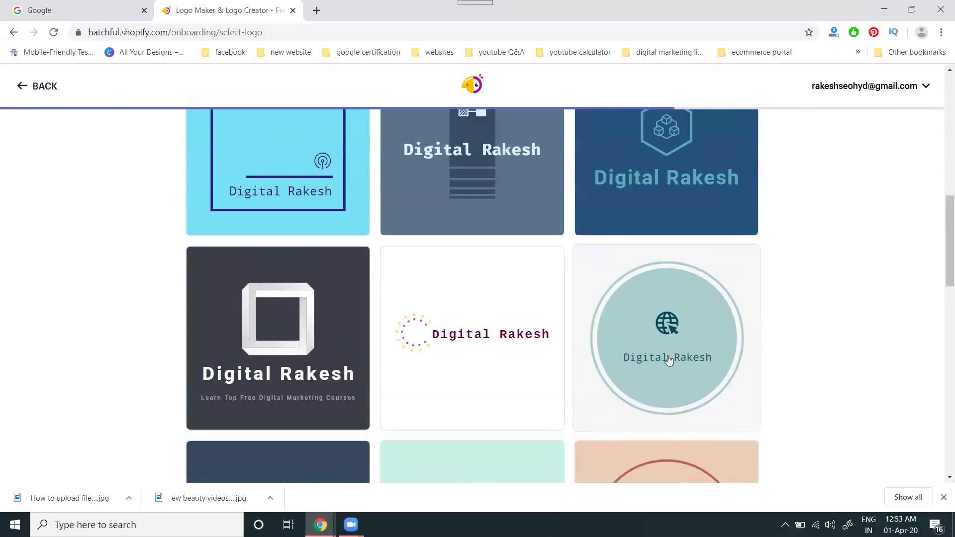
left_click(668, 360)
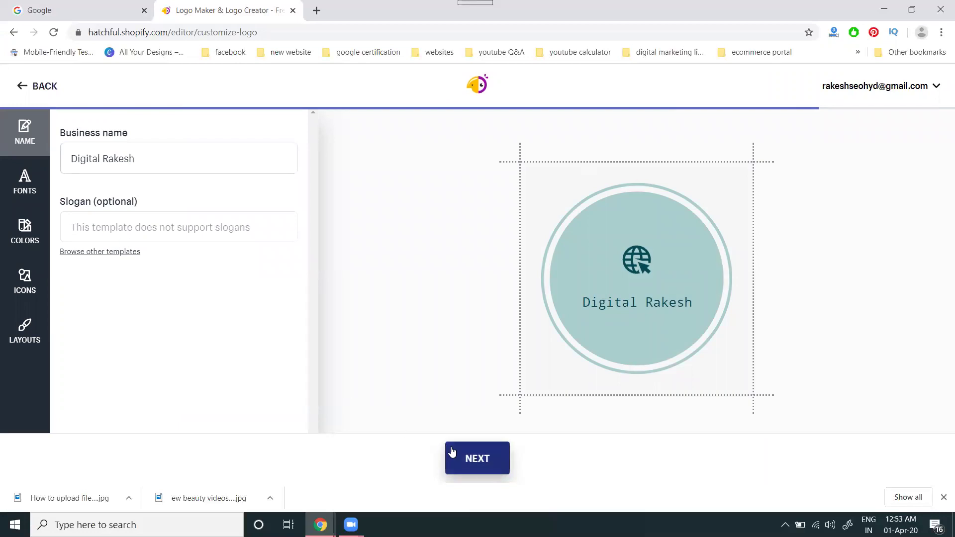
left_click(19, 88)
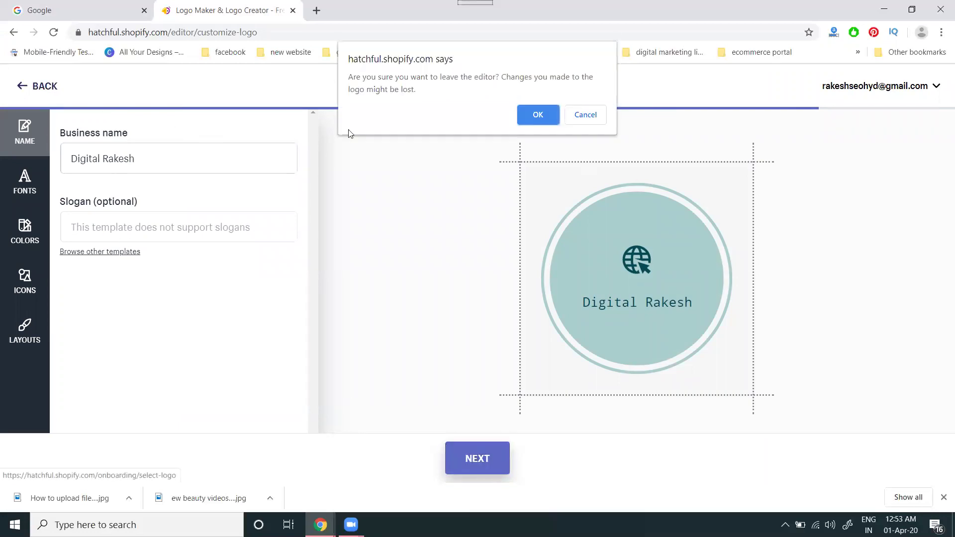
Step: Confirm leaving the editor and browse through the generated Digital Rakesh logo designs
left_click(551, 117)
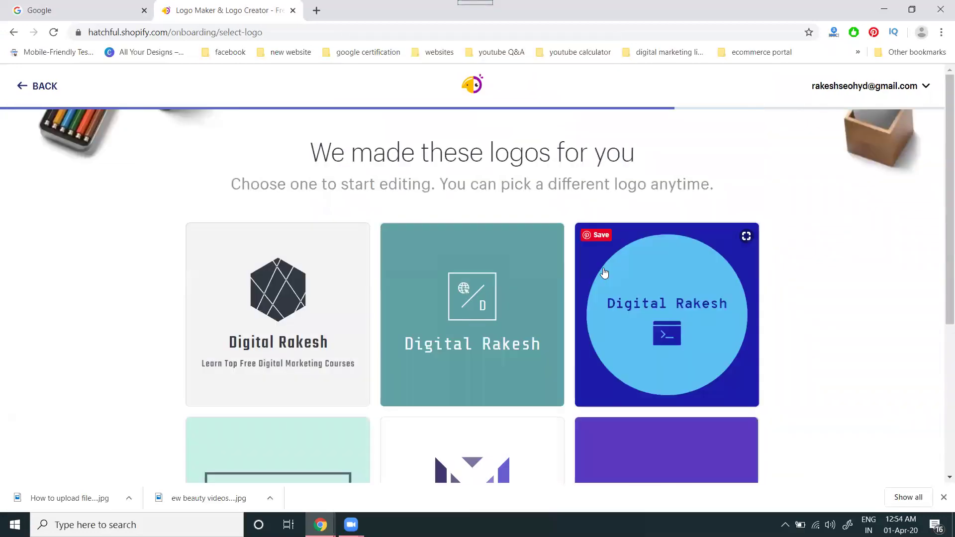
scroll(556, 293, "down", 3)
scroll(308, 234, "down", 3)
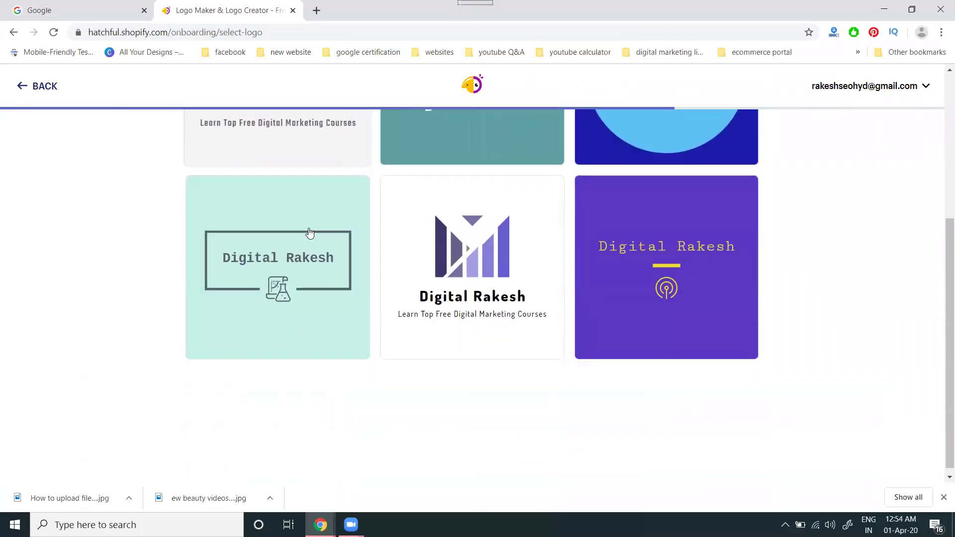
scroll(477, 253, "down", 3)
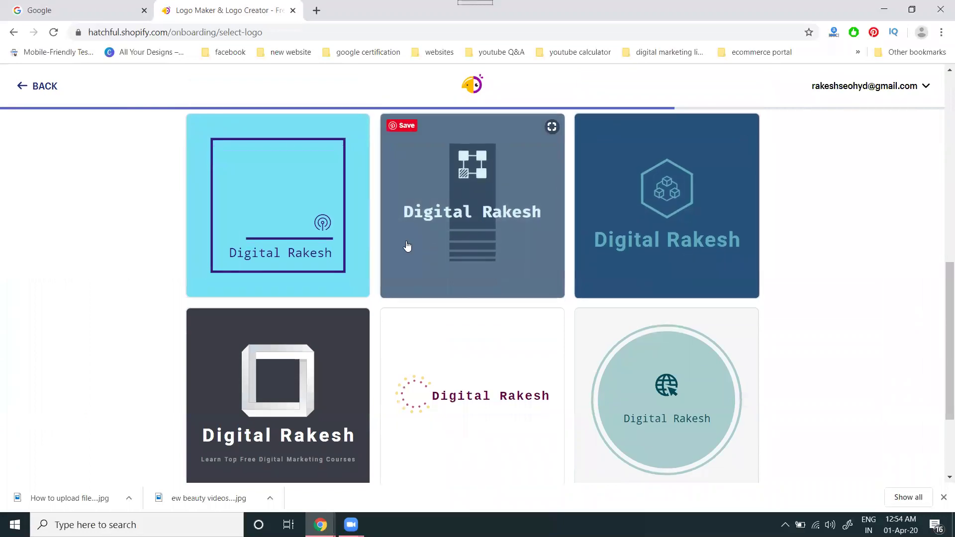
scroll(403, 247, "down", 3)
scroll(404, 264, "down", 5)
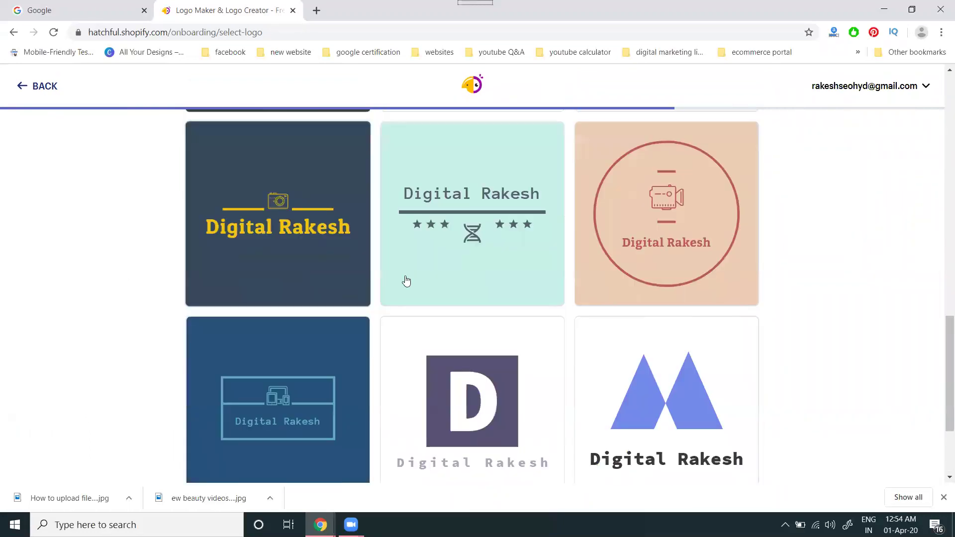
scroll(455, 240, "down", 3)
scroll(455, 240, "down", 5)
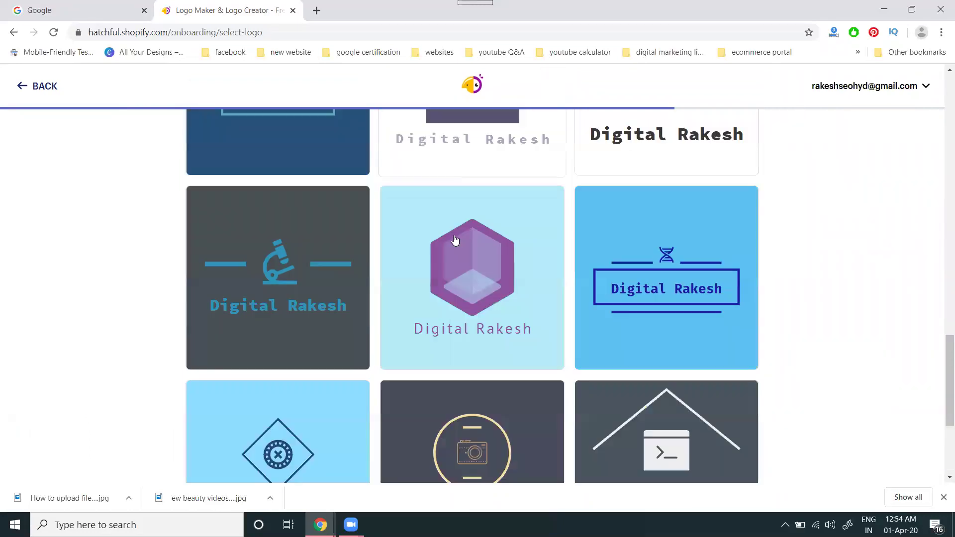
scroll(455, 241, "down", 3)
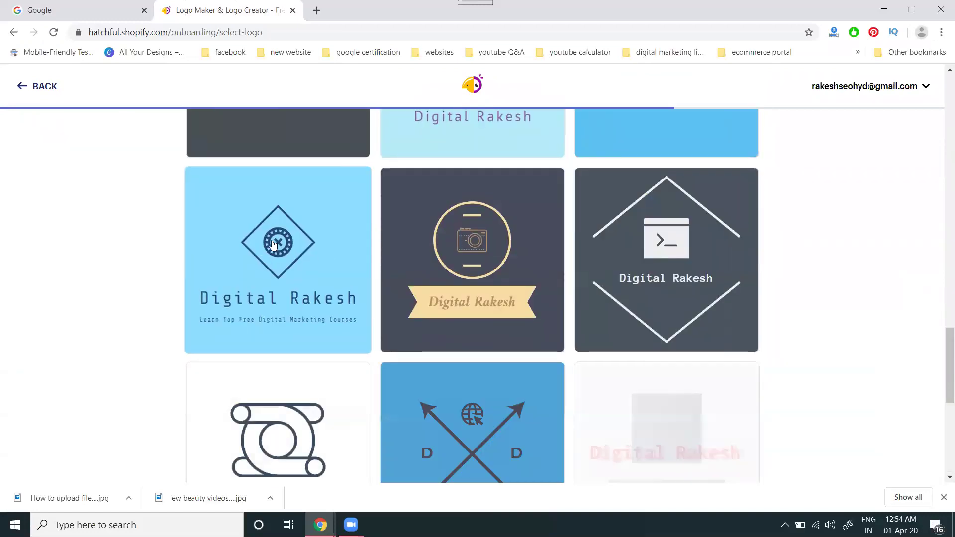
scroll(256, 266, "up", 15)
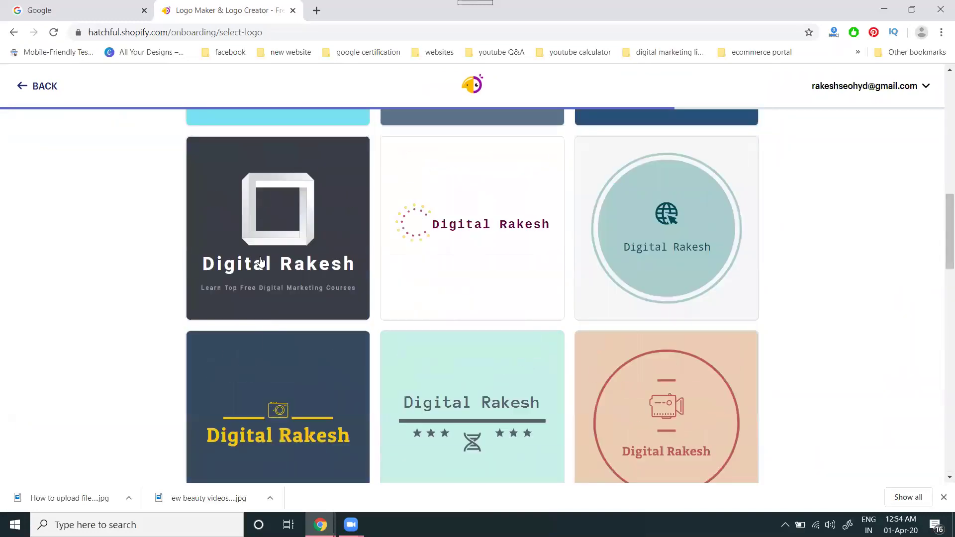
scroll(260, 262, "up", 8)
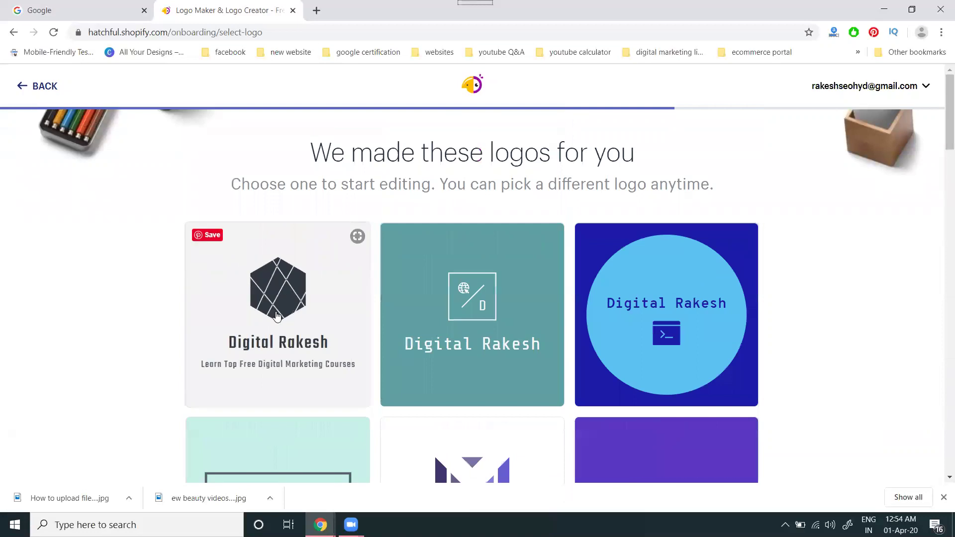
scroll(269, 293, "down", 4)
scroll(278, 323, "down", 10)
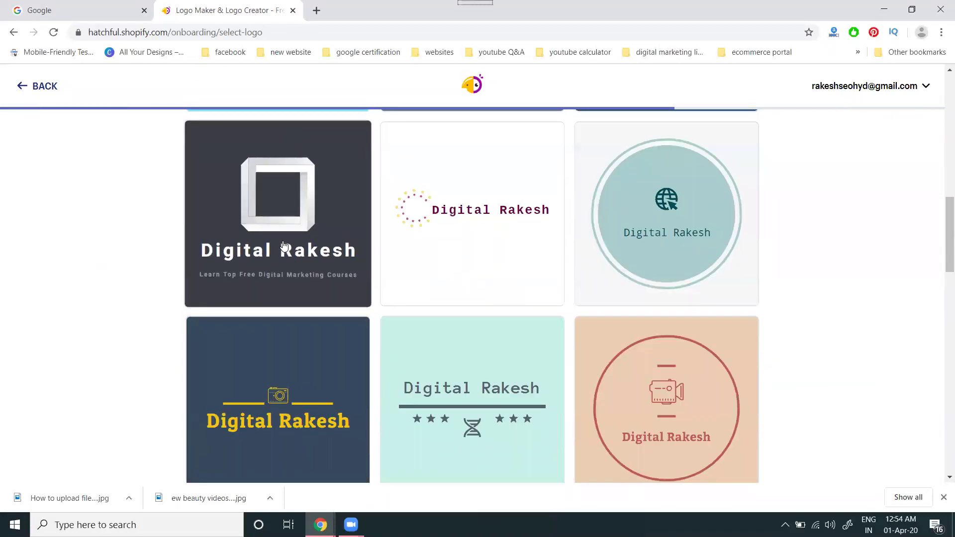
Step: Pick the dark square-frame logo, review its social-media previews, and download the logo package
left_click(284, 246)
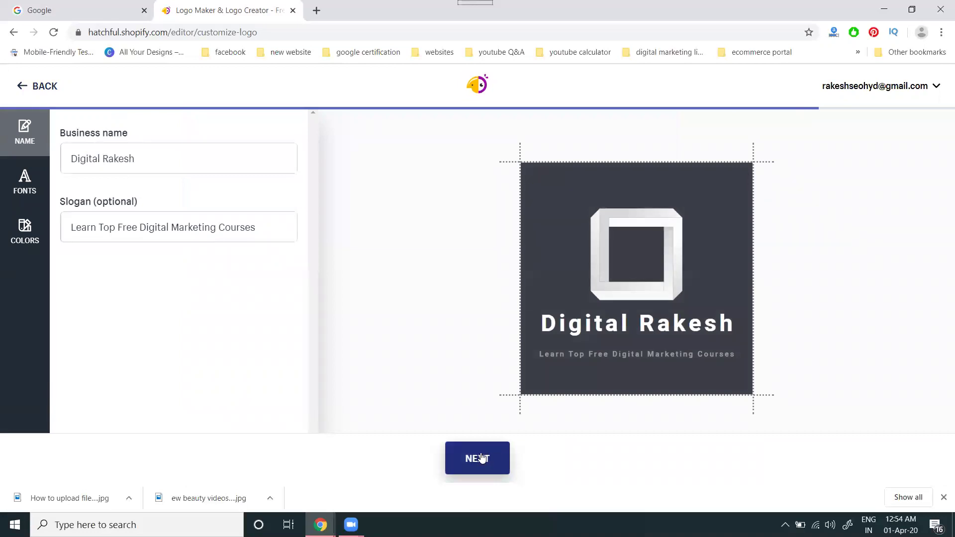
left_click(477, 457)
scroll(590, 302, "down", 3)
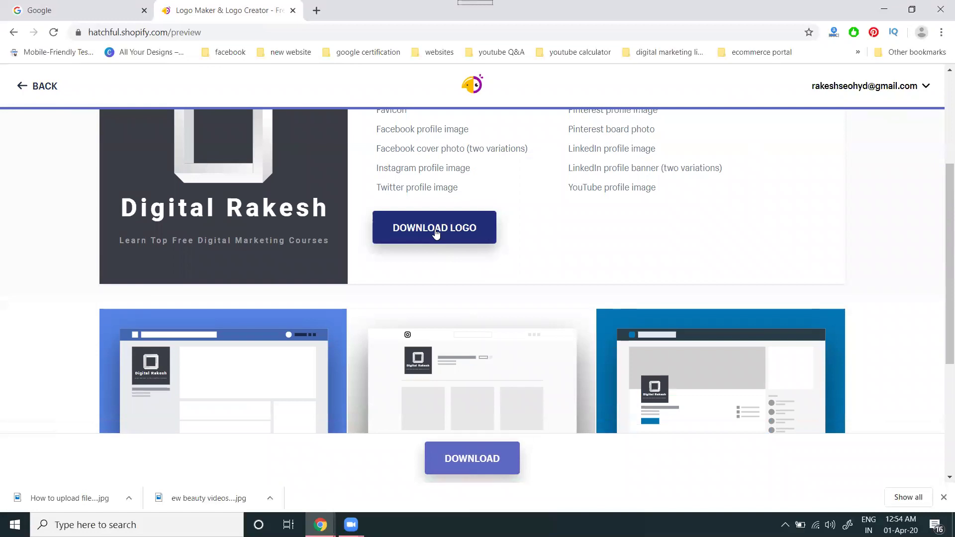
scroll(482, 270, "down", 2)
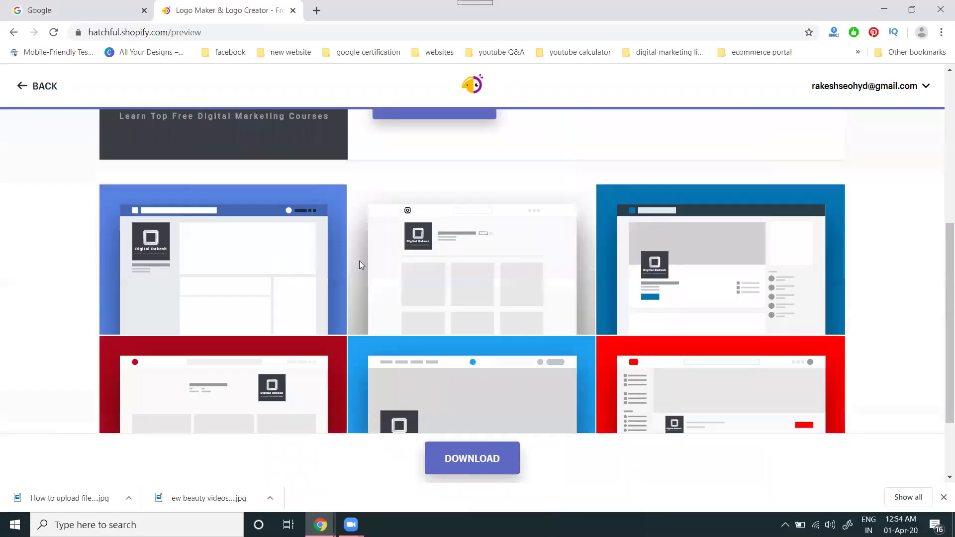
scroll(613, 264, "down", 2)
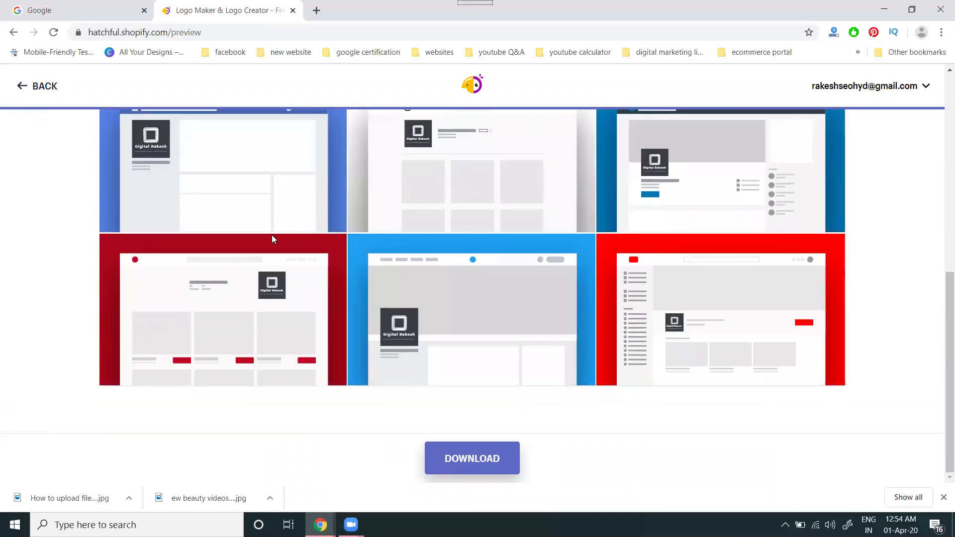
scroll(264, 202, "up", 1)
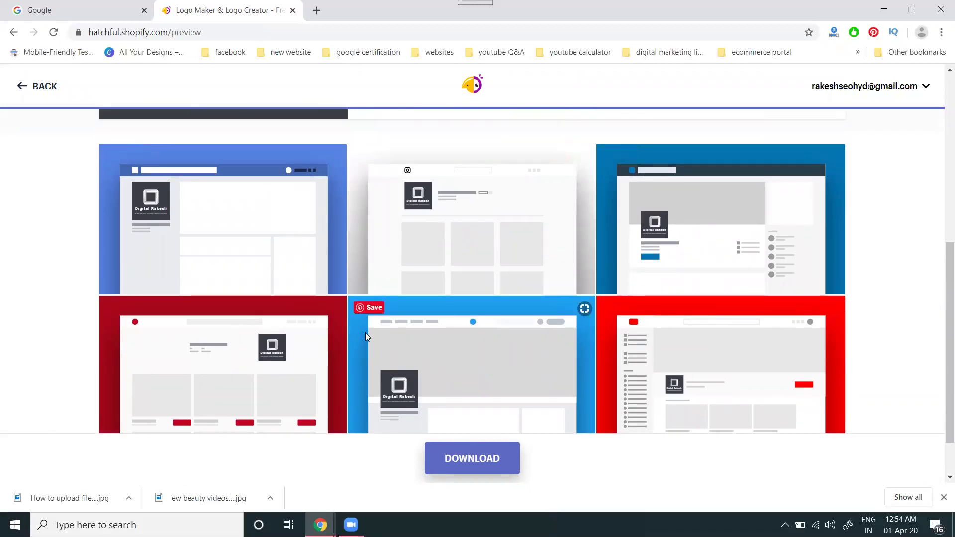
scroll(365, 332, "up", 3)
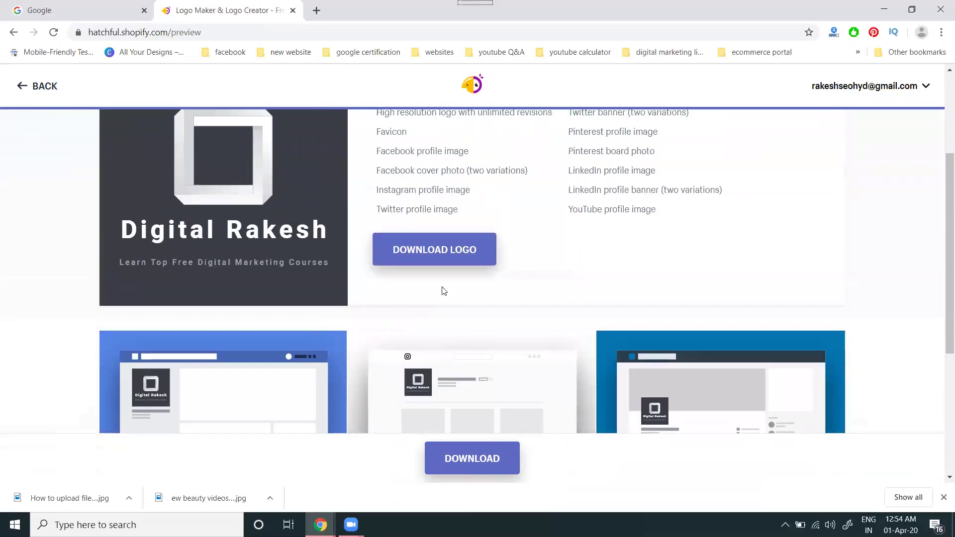
left_click(461, 250)
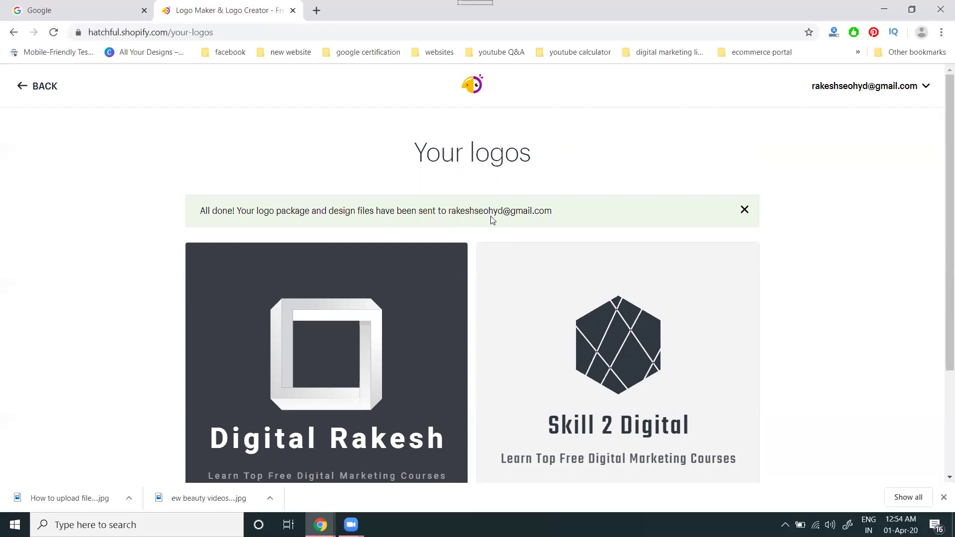
Step: After the Your logos email confirmation, return to the Google tab
scroll(492, 220, "down", 3)
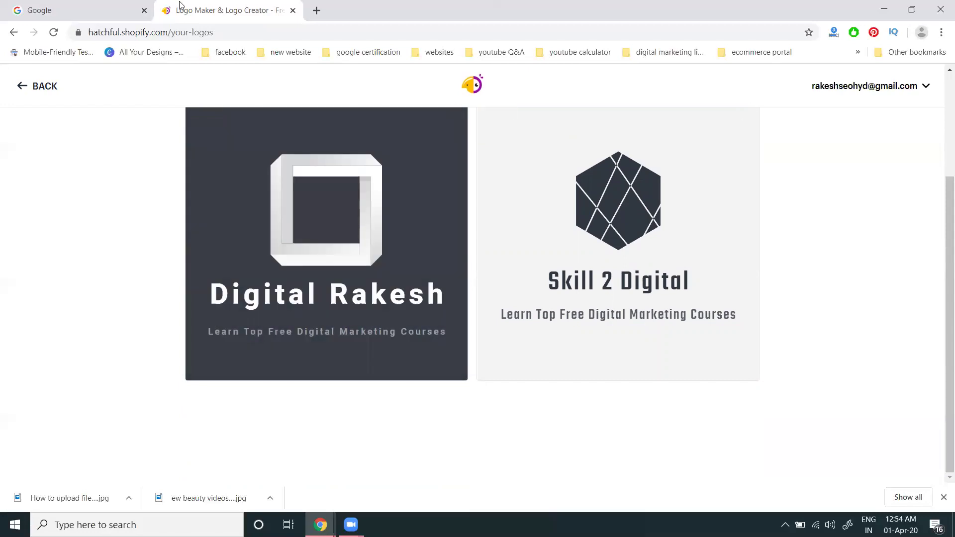
key("ctrl+shift+Tab")
Step: Open Gmail in a new tab and view the Hatchful brand assets email under Updates
middle_click(834, 84)
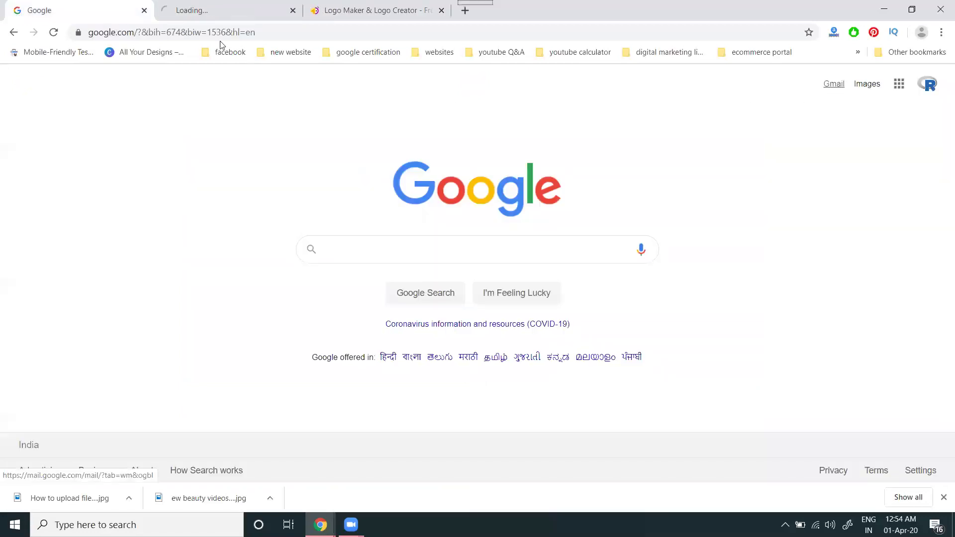
left_click(209, 9)
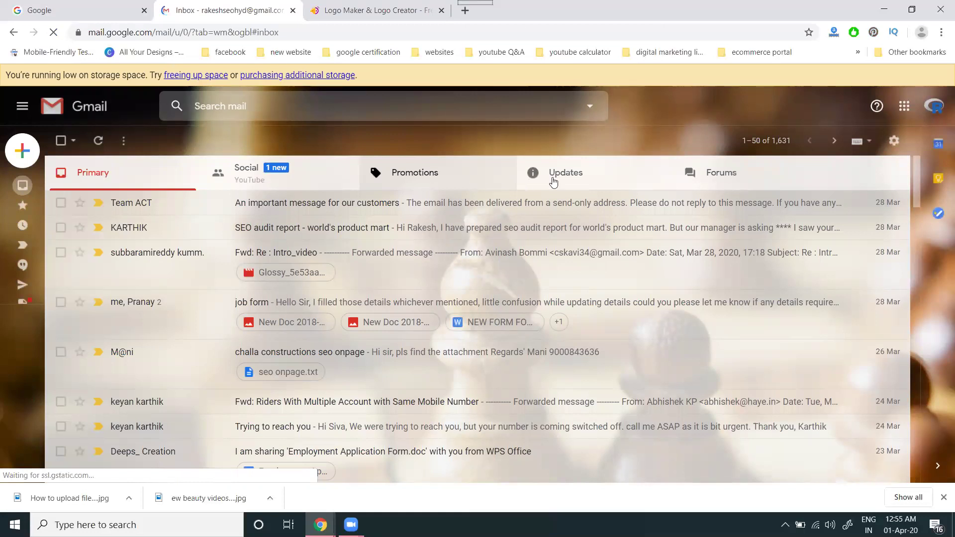
left_click(584, 175)
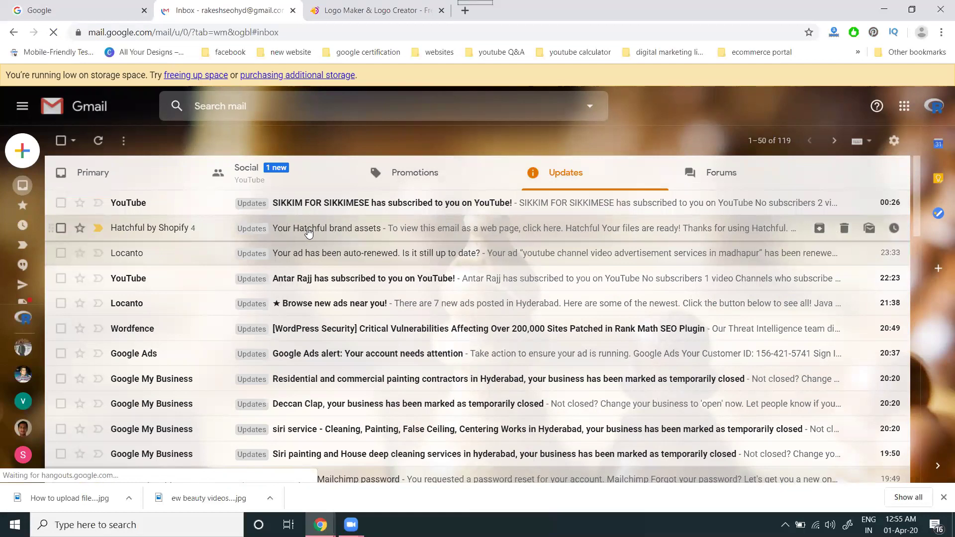
left_click(338, 232)
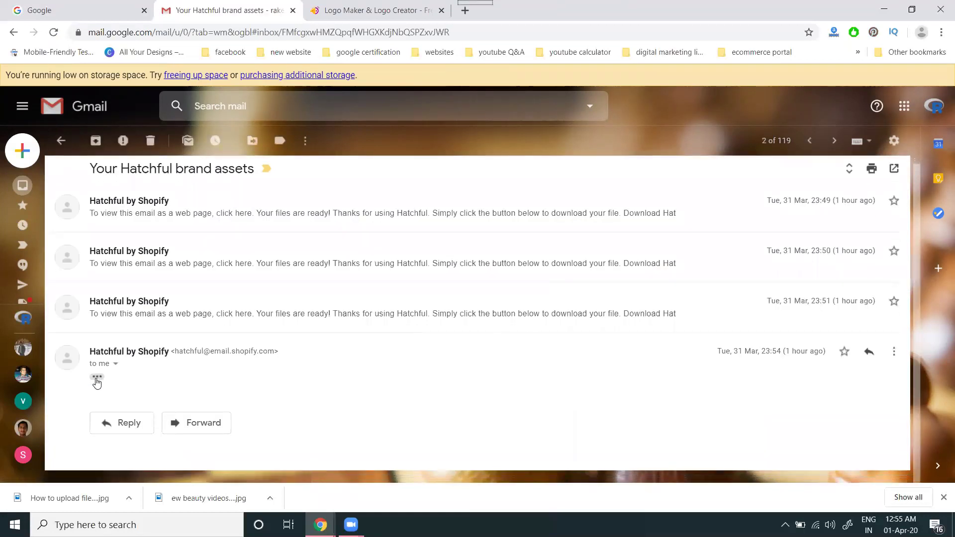
left_click(97, 384)
scroll(310, 319, "down", 5)
scroll(309, 320, "down", 4)
scroll(309, 320, "up", 8)
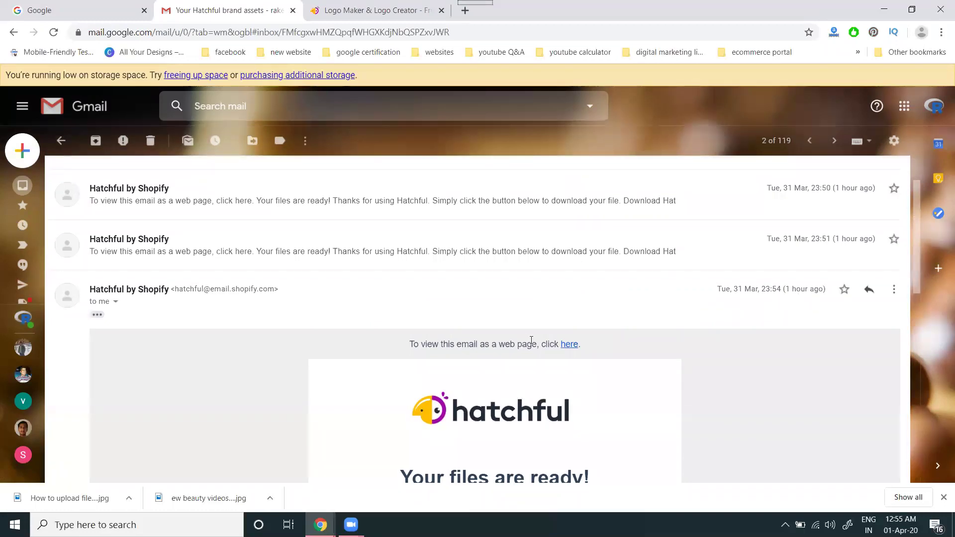
scroll(533, 341, "up", 2)
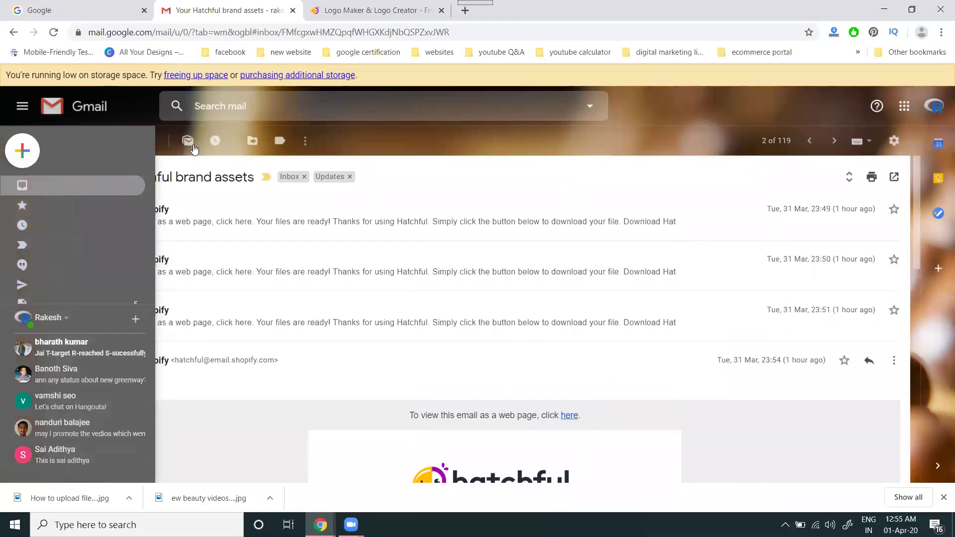
Step: Open the newest Hatchful brand assets email and download HatchfulExport-All.zip
left_click(61, 141)
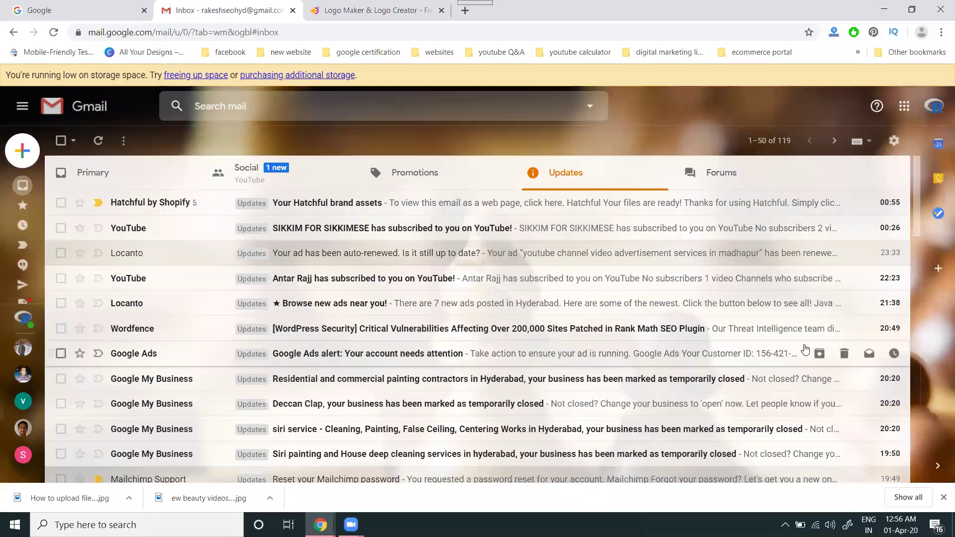
left_click(320, 203)
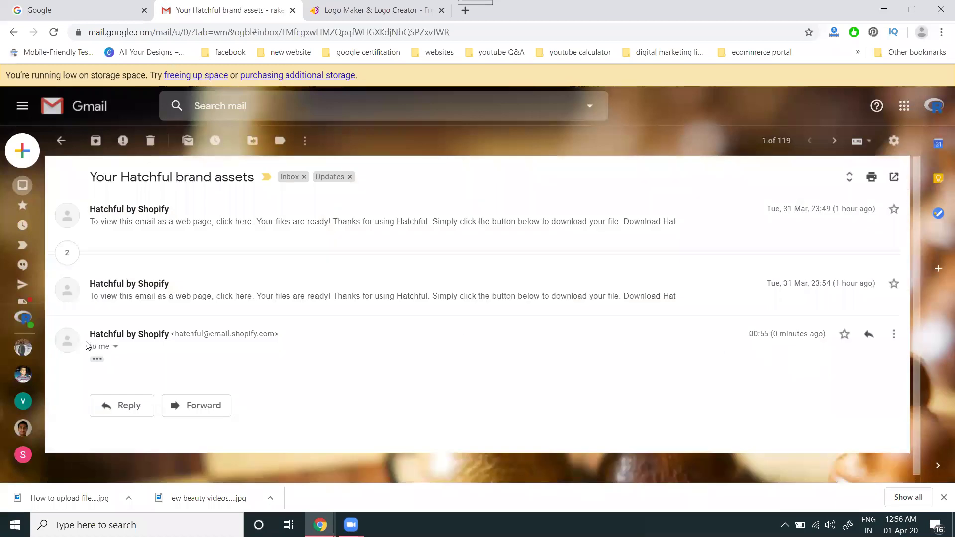
left_click(97, 359)
scroll(374, 327, "down", 6)
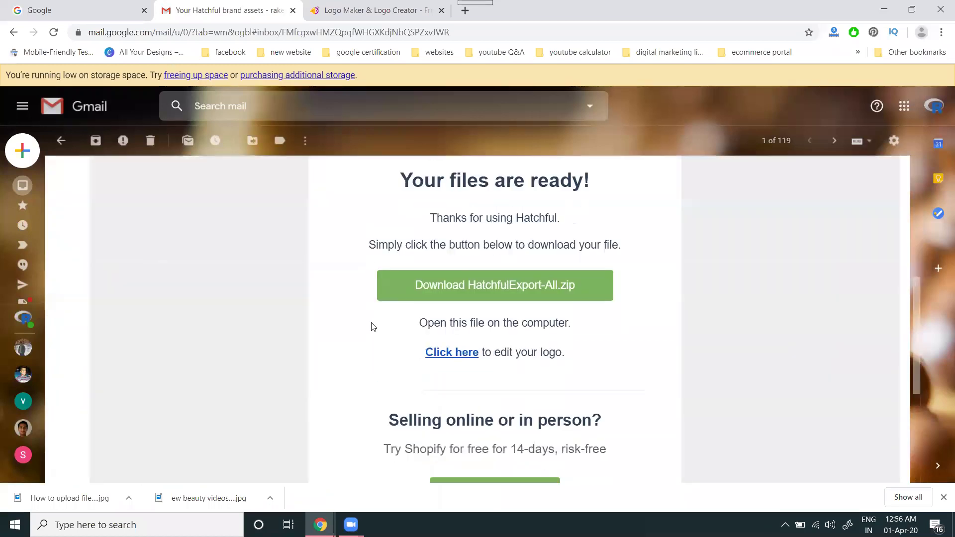
scroll(373, 327, "down", 5)
scroll(370, 326, "up", 4)
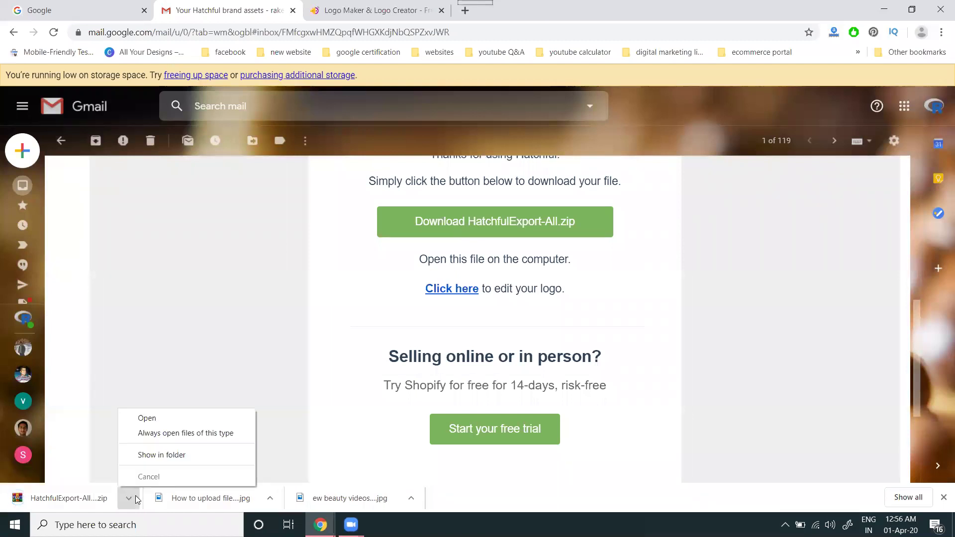
Step: Extract the HatchfulExport-All (1) archive in its folder and open the facebook_cover_photo_1 image
left_click(164, 455)
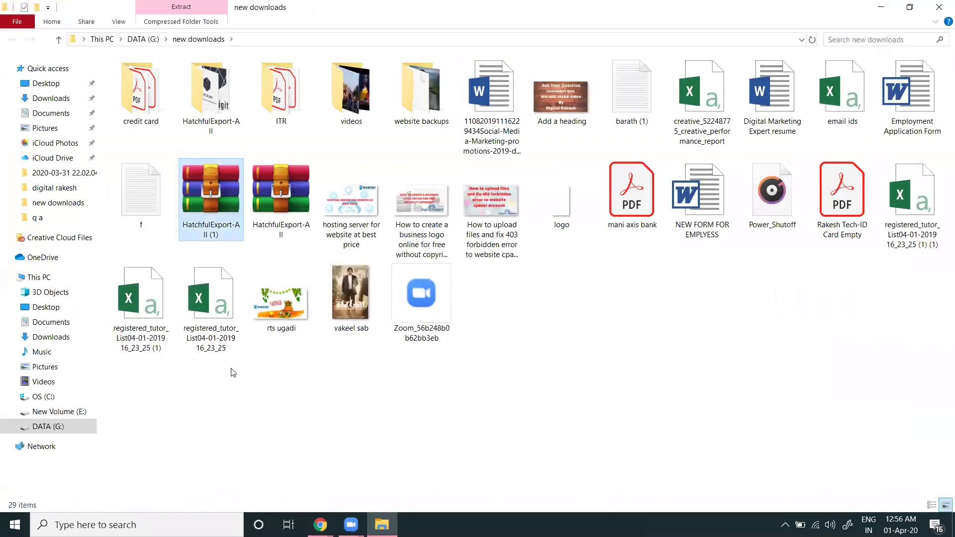
right_click(198, 188)
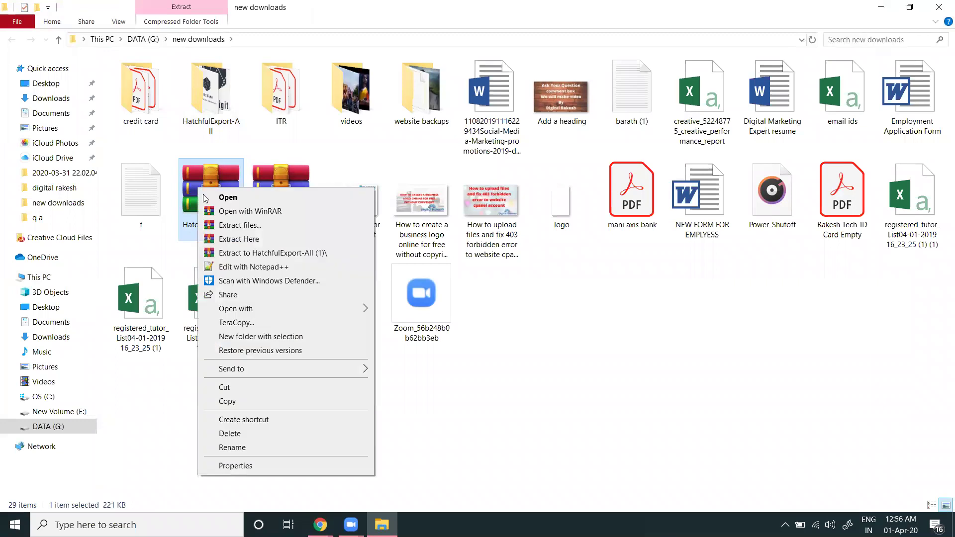
left_click(242, 226)
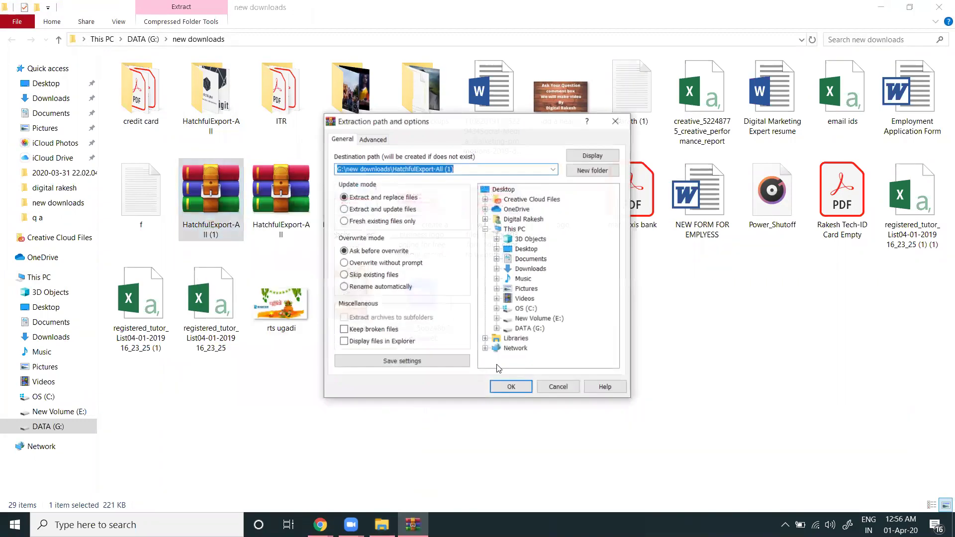
left_click(513, 388)
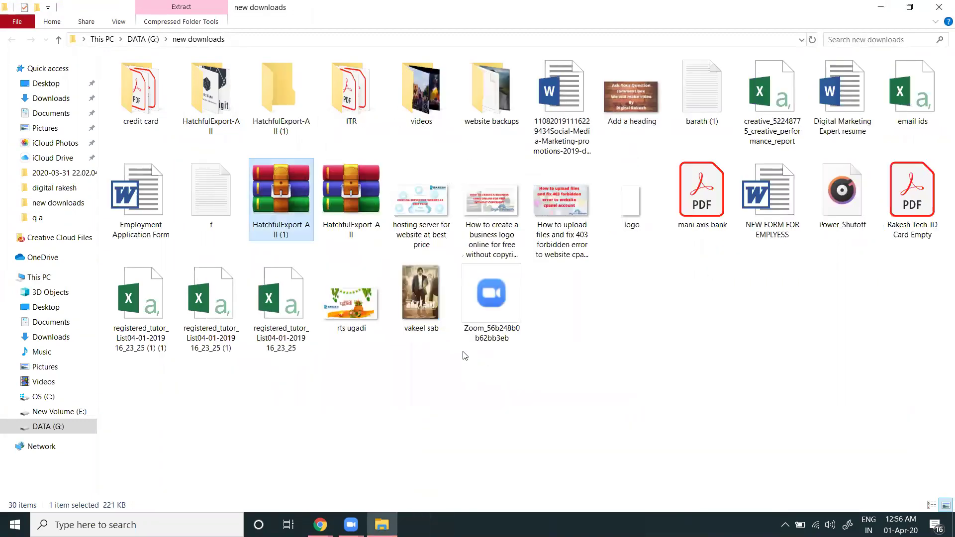
double_click(291, 122)
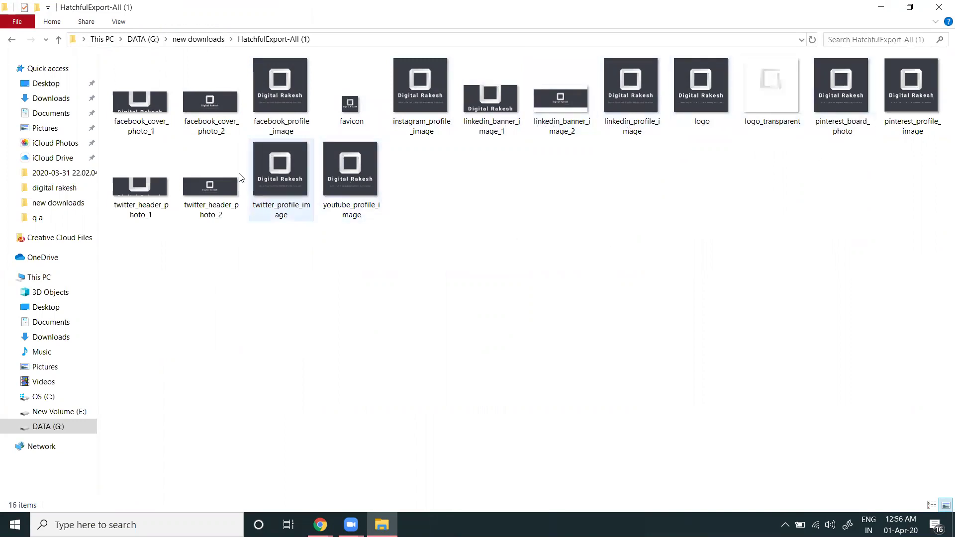
double_click(150, 93)
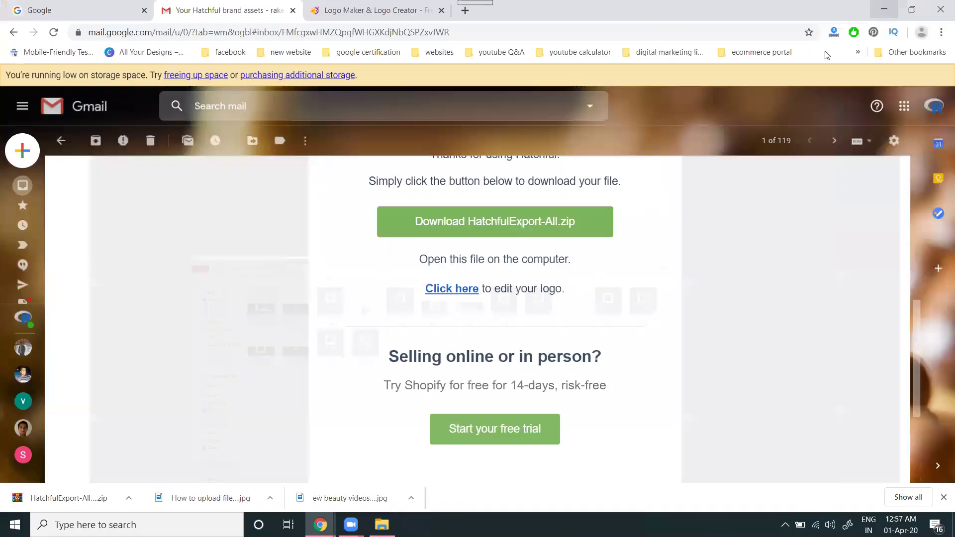
Step: Return from the Your logos page to the top of the Hatchful home page in the Logo Maker tab
left_click(368, 12)
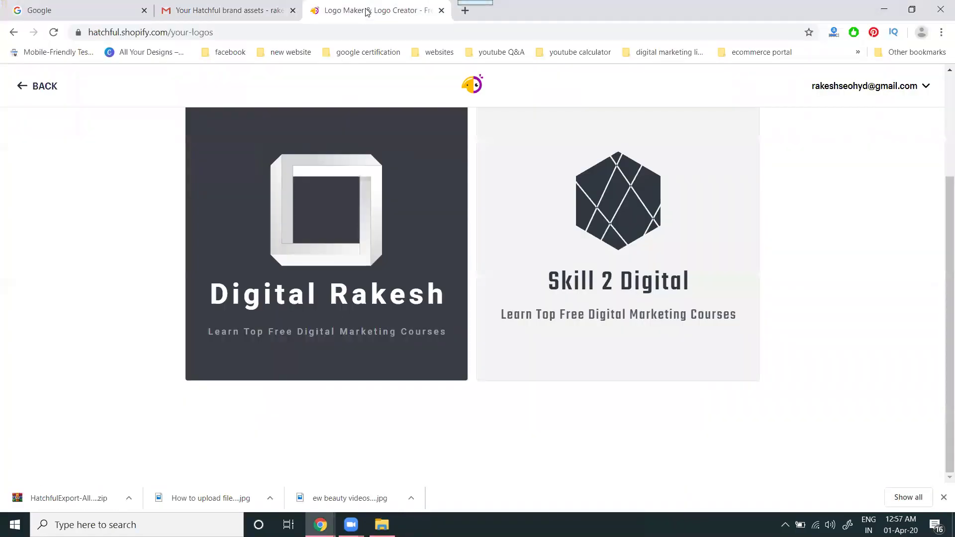
left_click(28, 88)
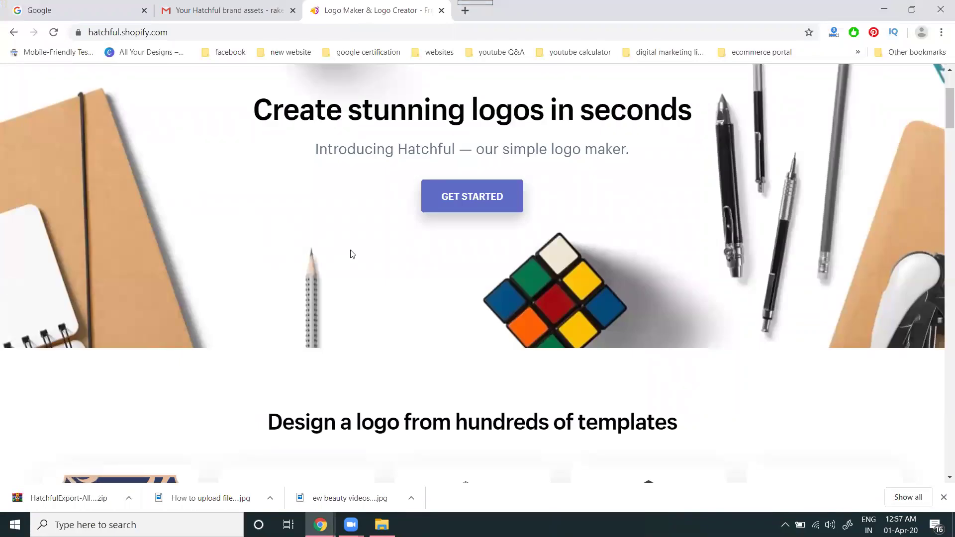
scroll(352, 254, "up", 3)
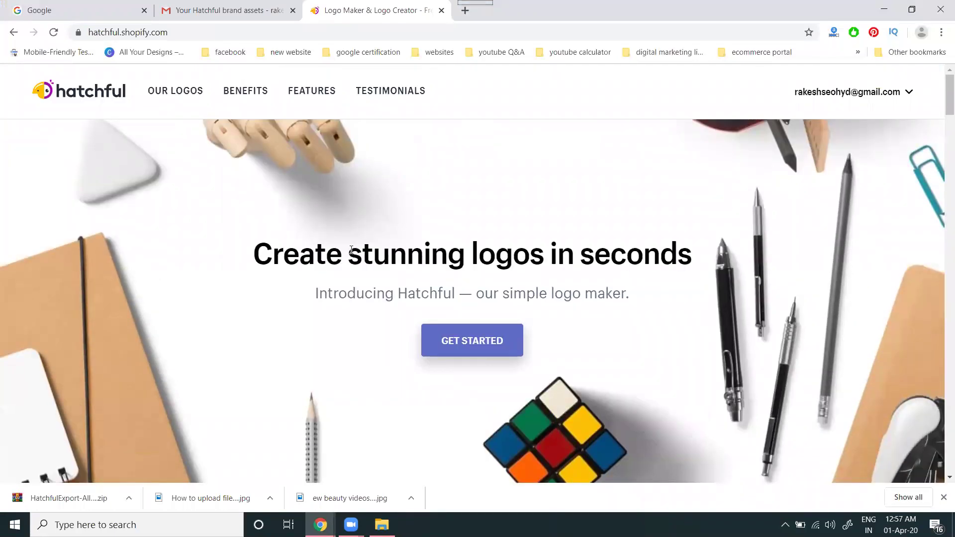